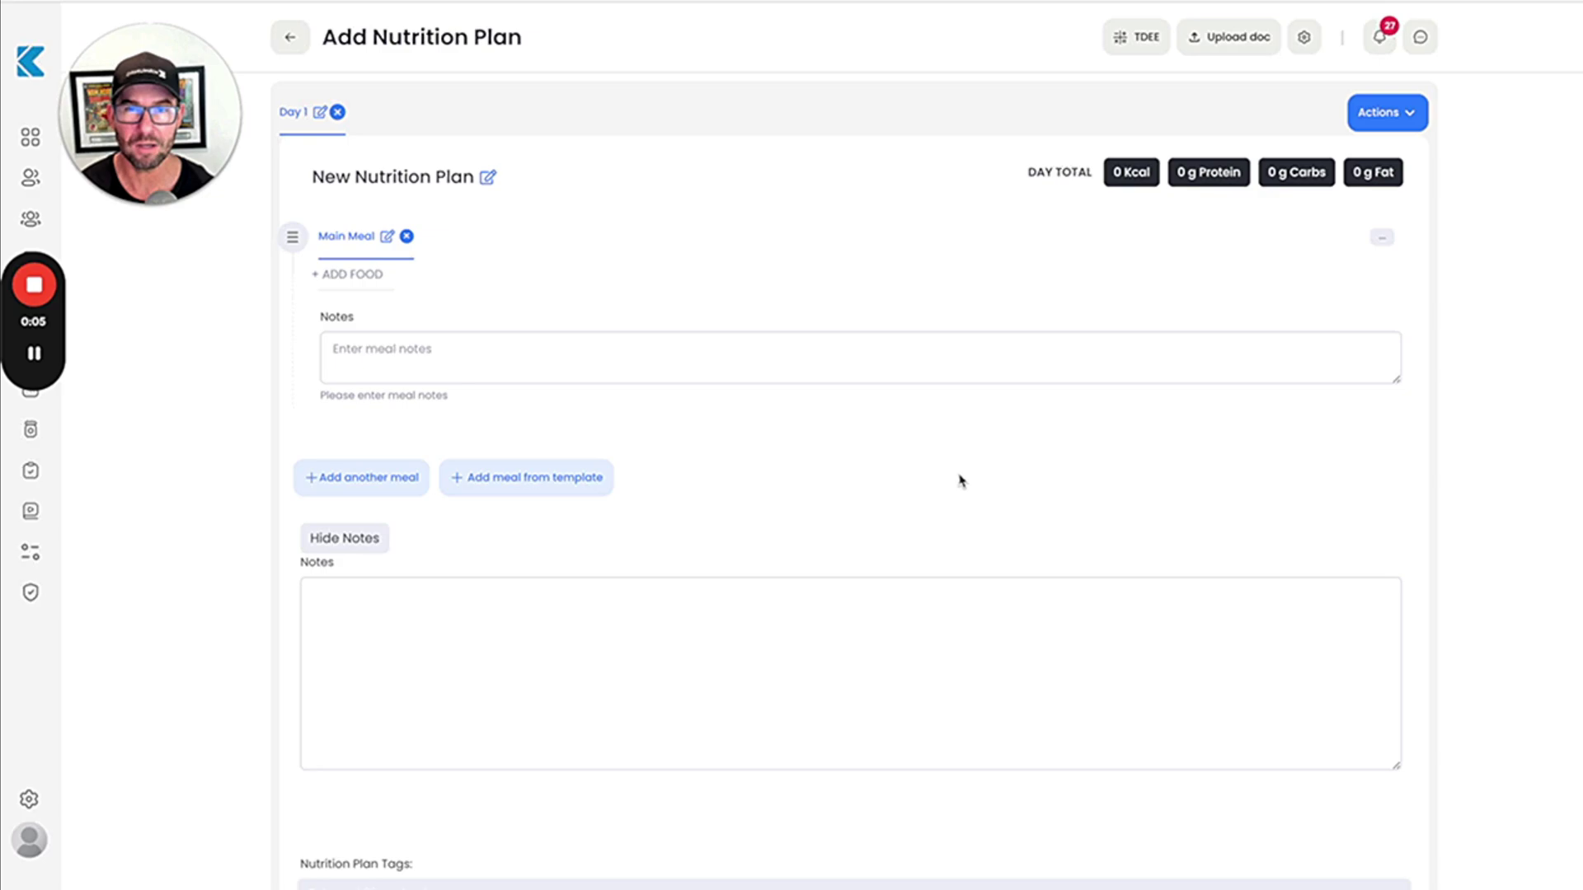
Step: Launch the TDEE Calculator from the top of the Add Nutrition Plan page
{"action": "left_click", "coordinate": [1135, 38]}
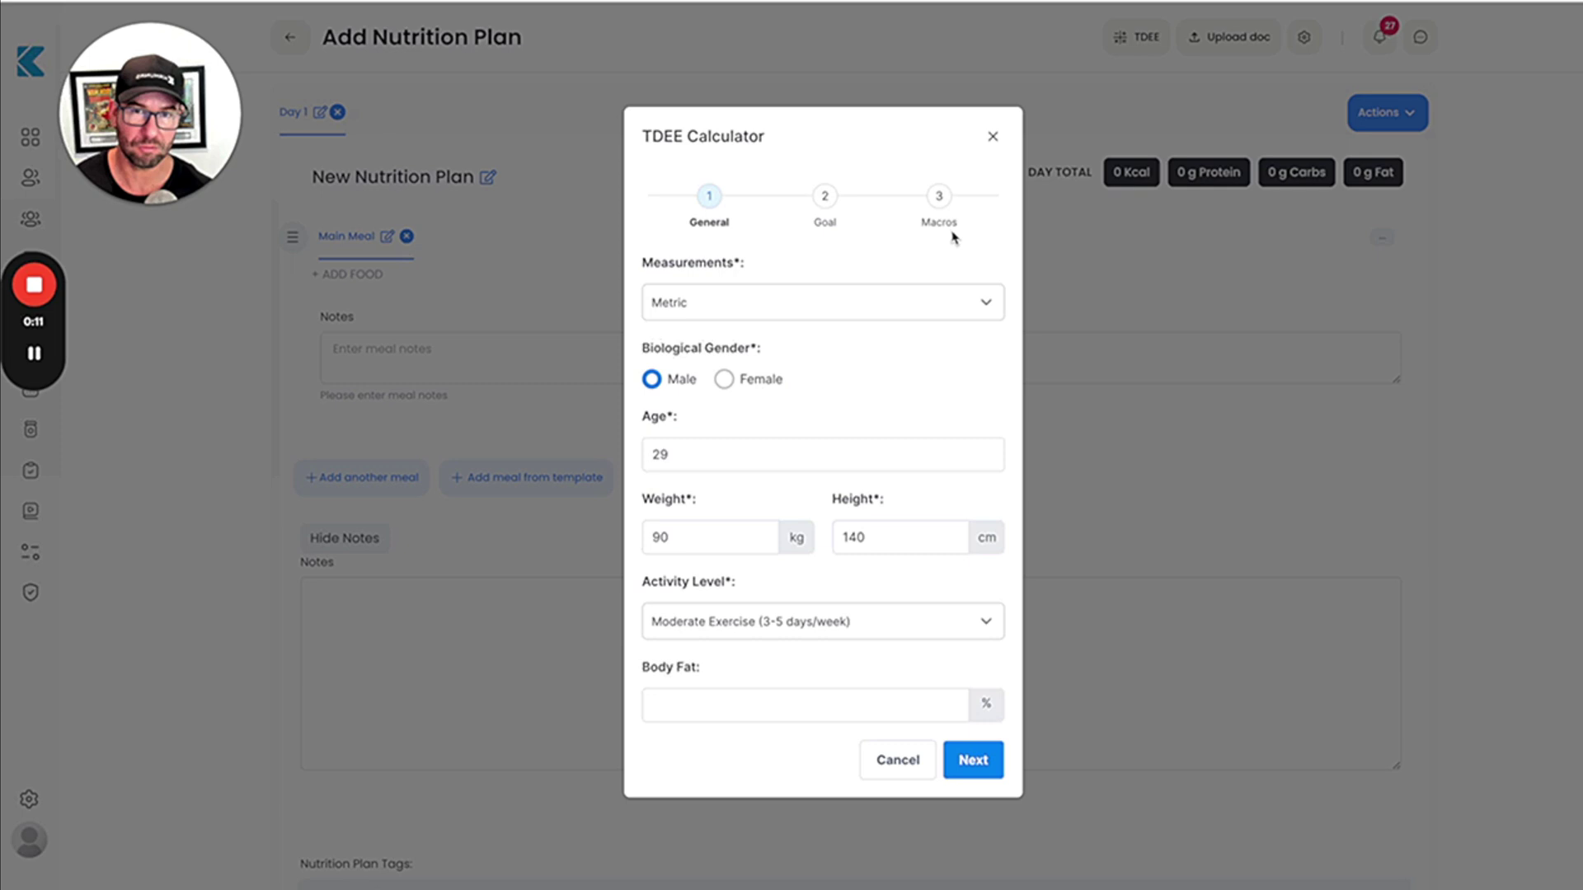
Step: Set measurements to Imperial (200 lb, 5 ft 10 in) and keep Moderate Exercise (3-5 days/week)
{"action": "left_click", "coordinate": [747, 311]}
{"action": "left_click", "coordinate": [727, 339]}
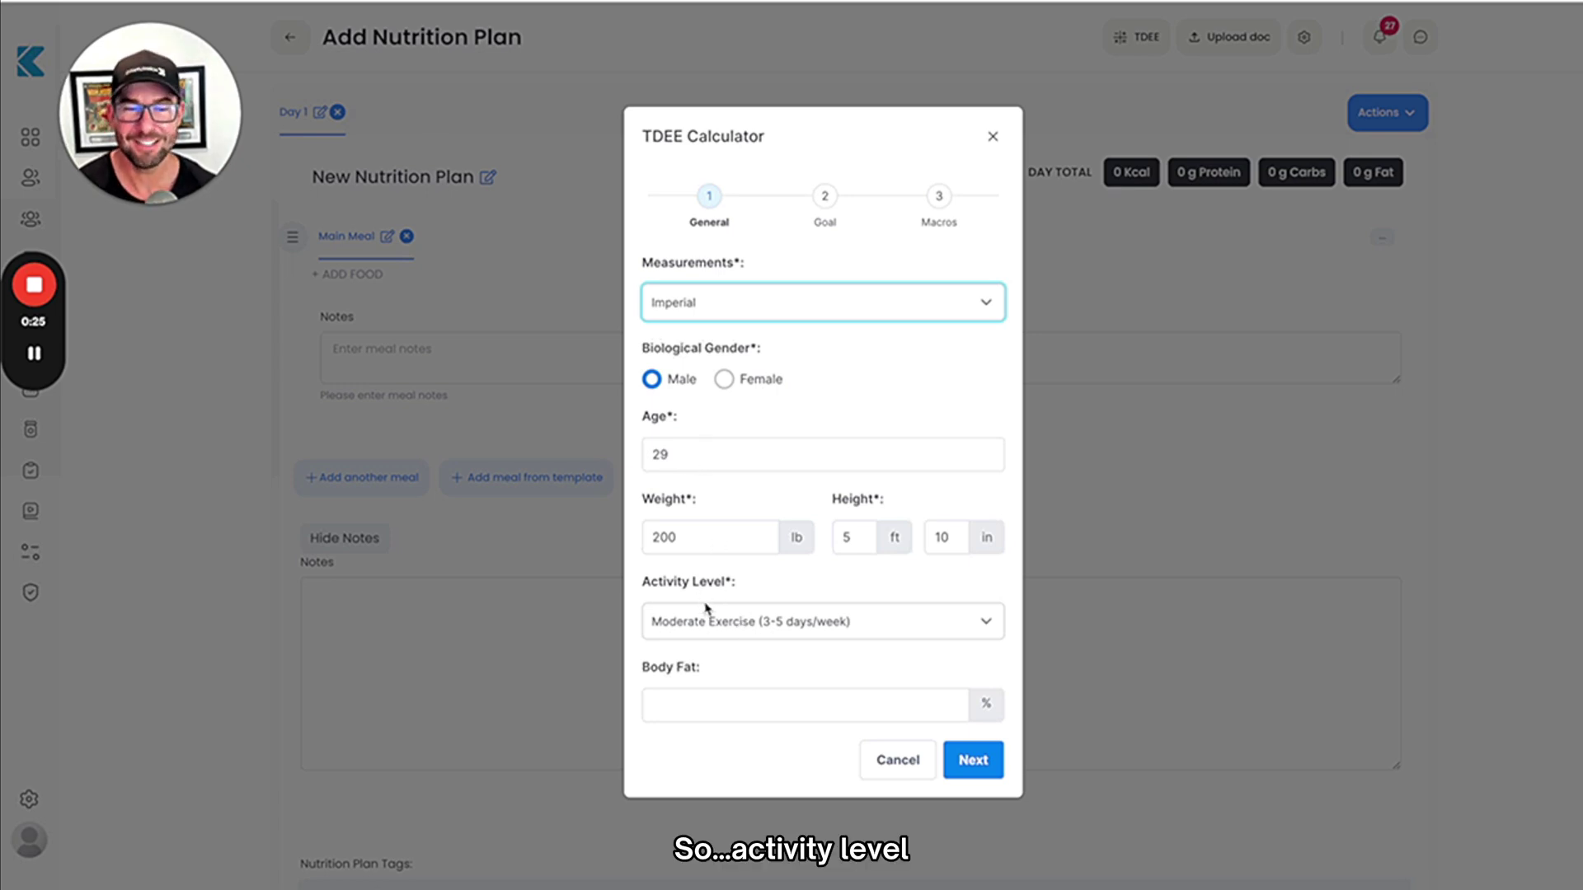
{"action": "left_click", "coordinate": [753, 625]}
{"action": "left_click", "coordinate": [779, 623]}
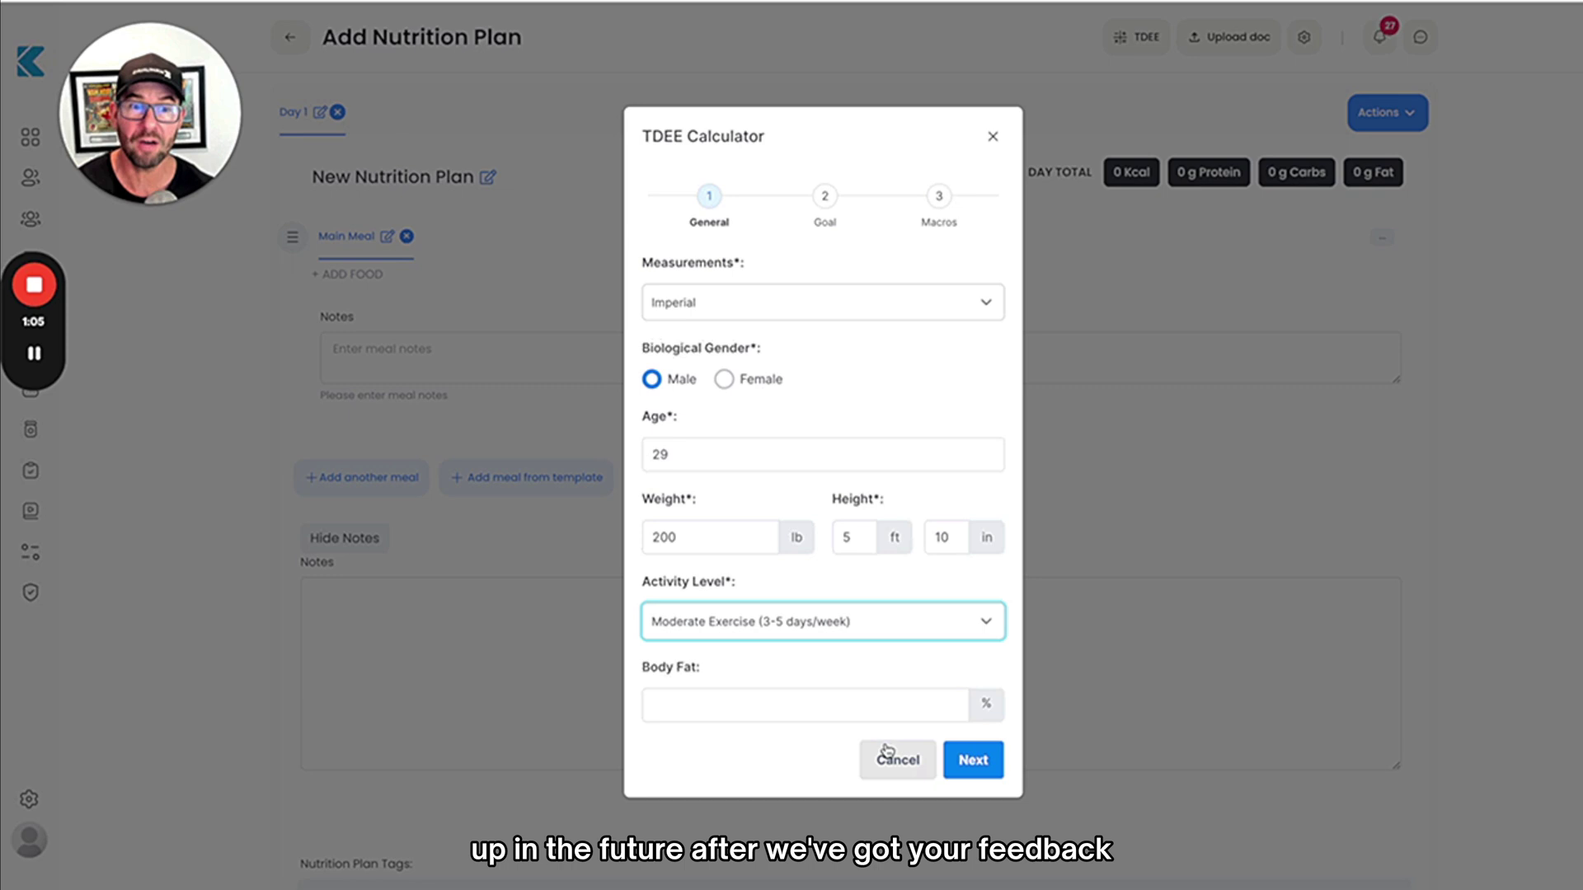
Step: Advance to the Goal step, set to Maintain at 2911 Kcal
{"action": "left_click", "coordinate": [971, 763]}
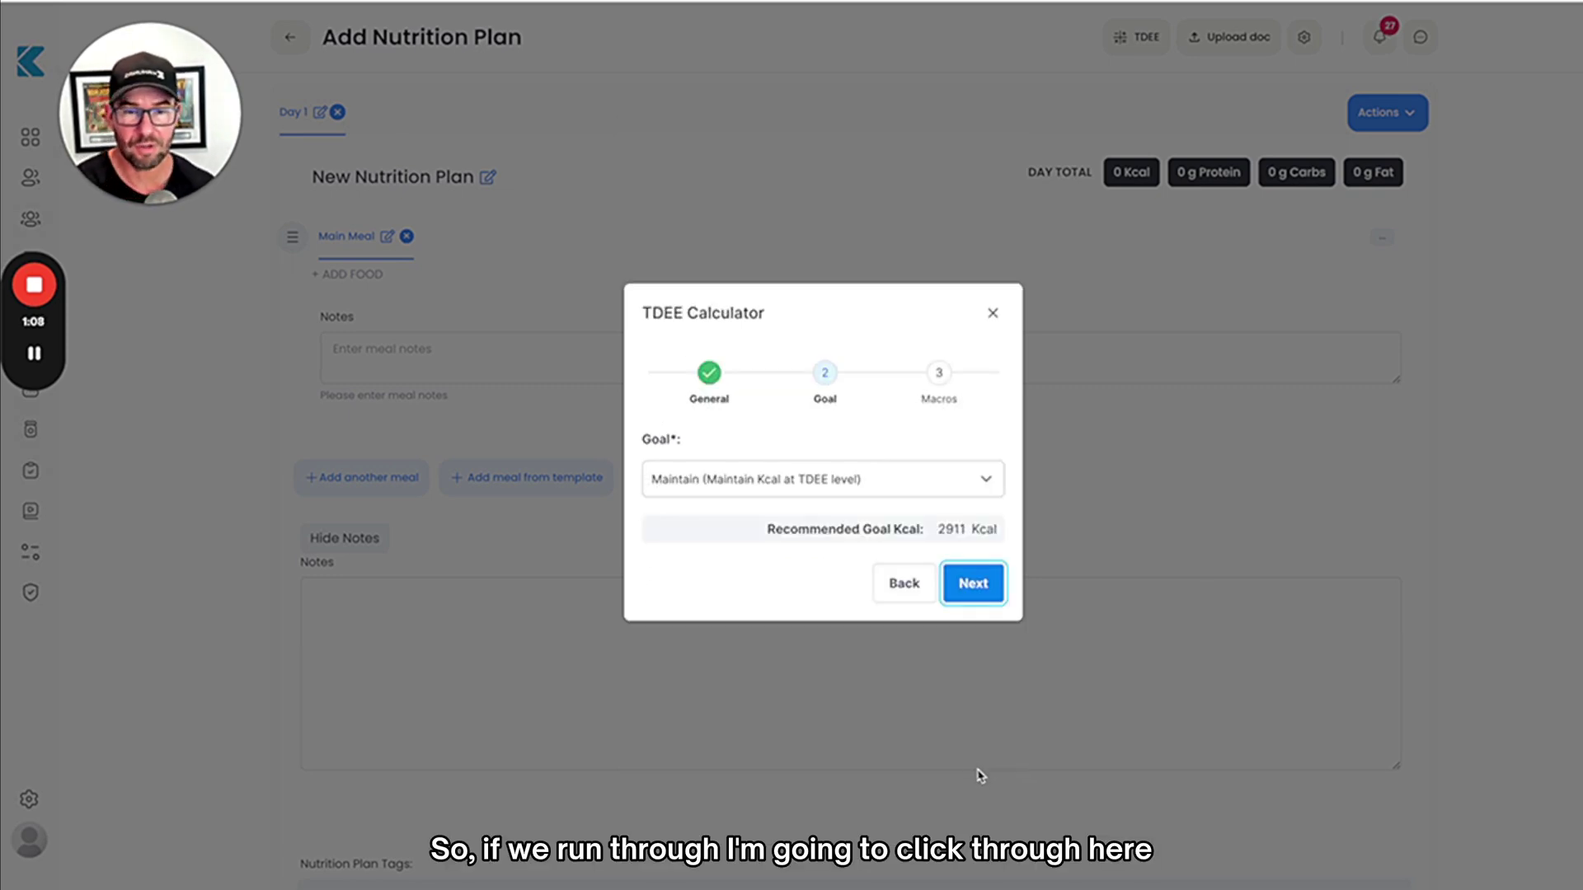
{"action": "left_click", "coordinate": [766, 490]}
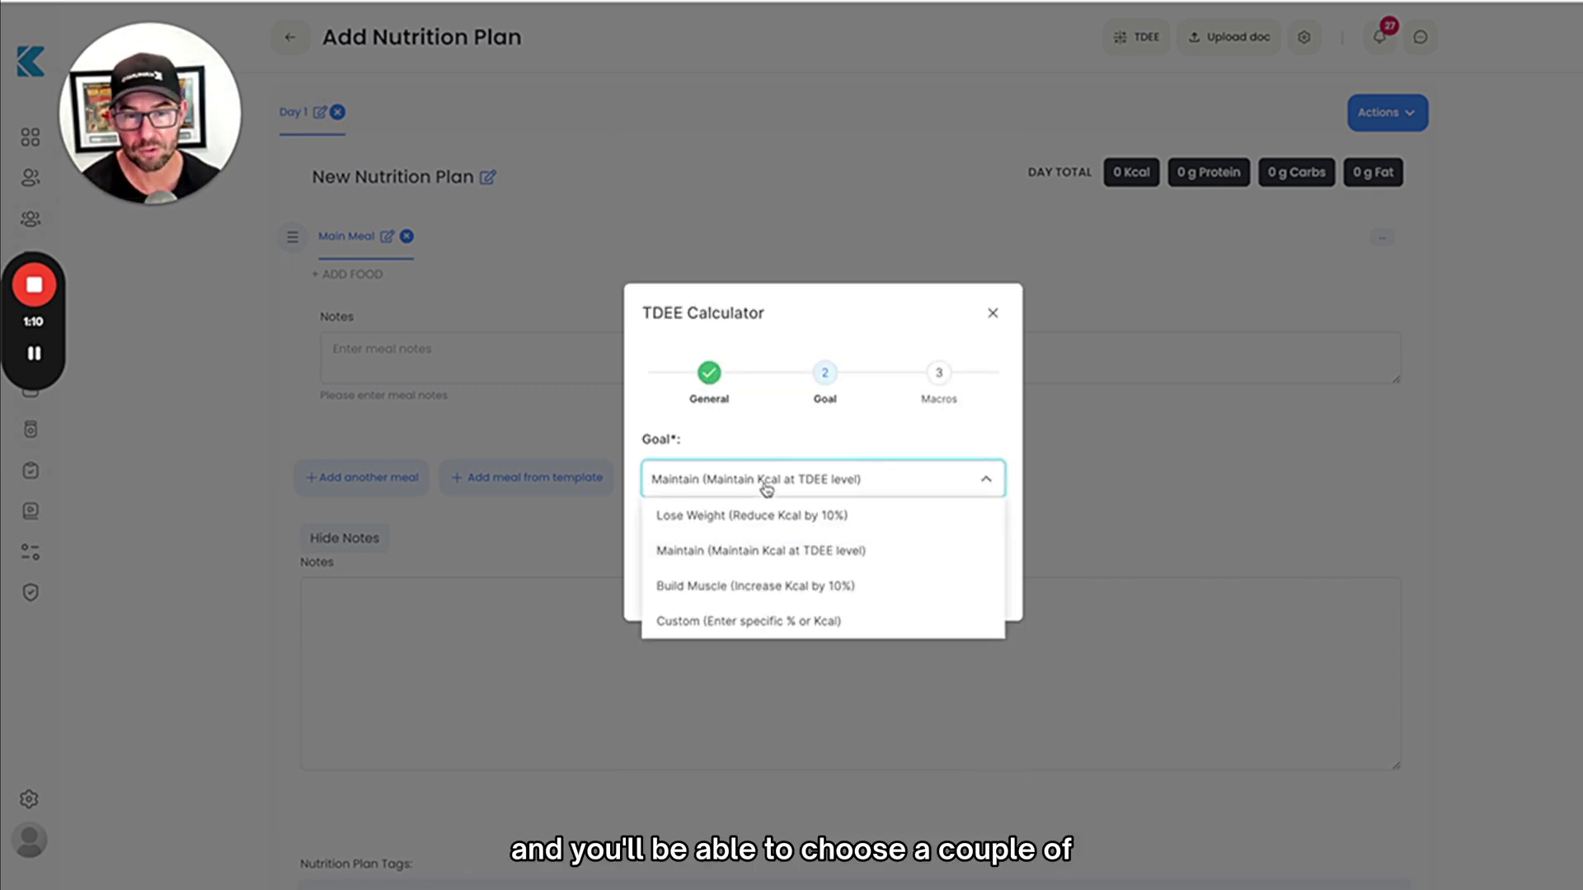
{"action": "left_click", "coordinate": [838, 622]}
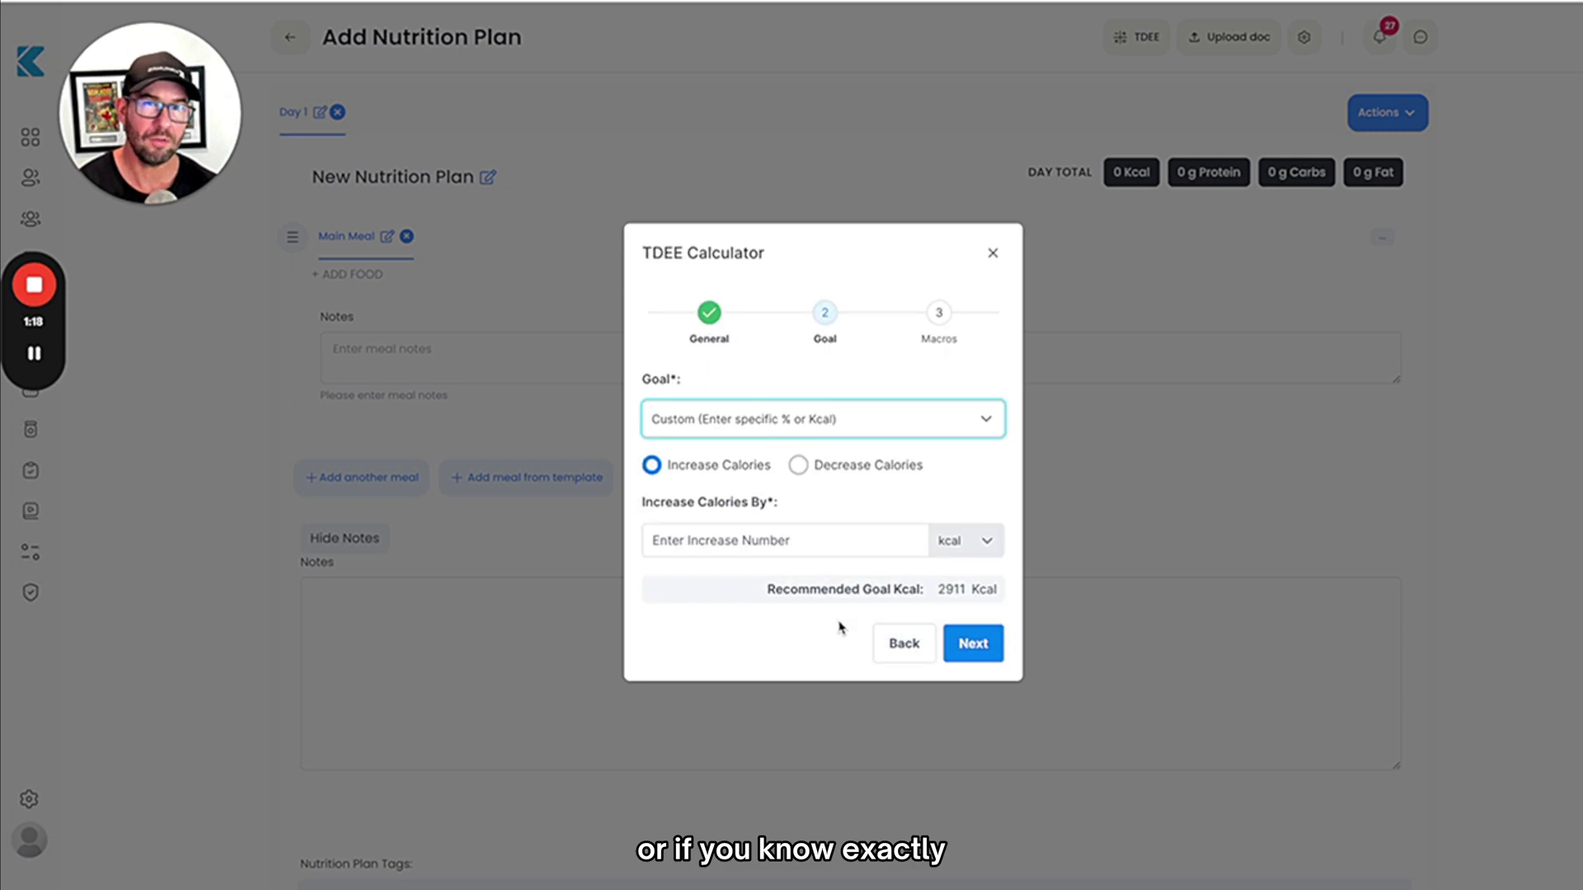
{"action": "left_click", "coordinate": [961, 549]}
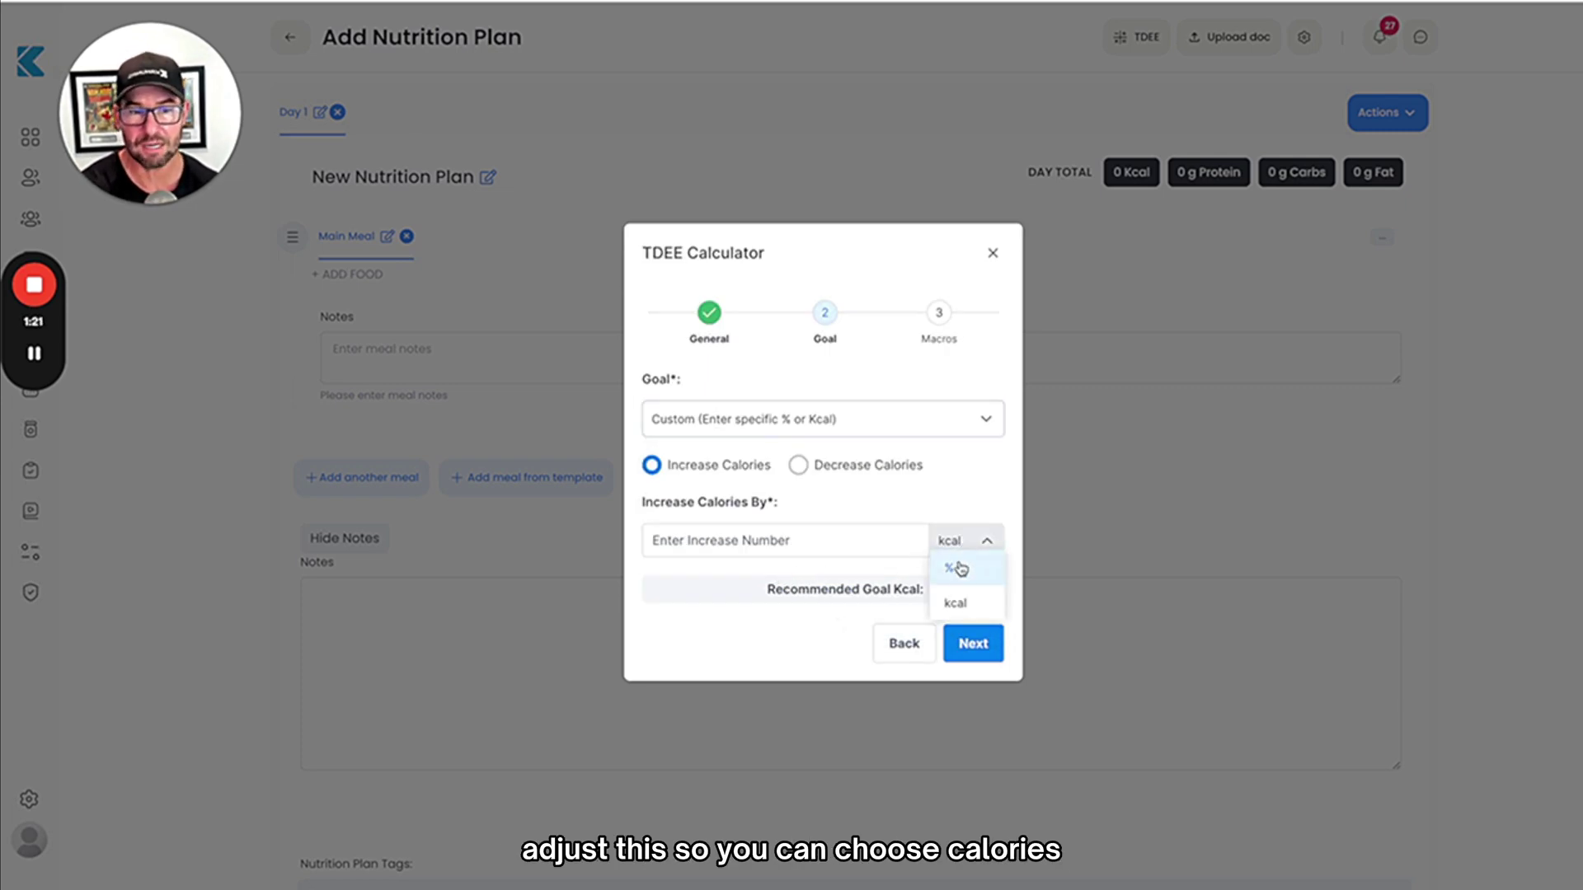
{"action": "left_click", "coordinate": [932, 422]}
{"action": "left_click", "coordinate": [833, 481]}
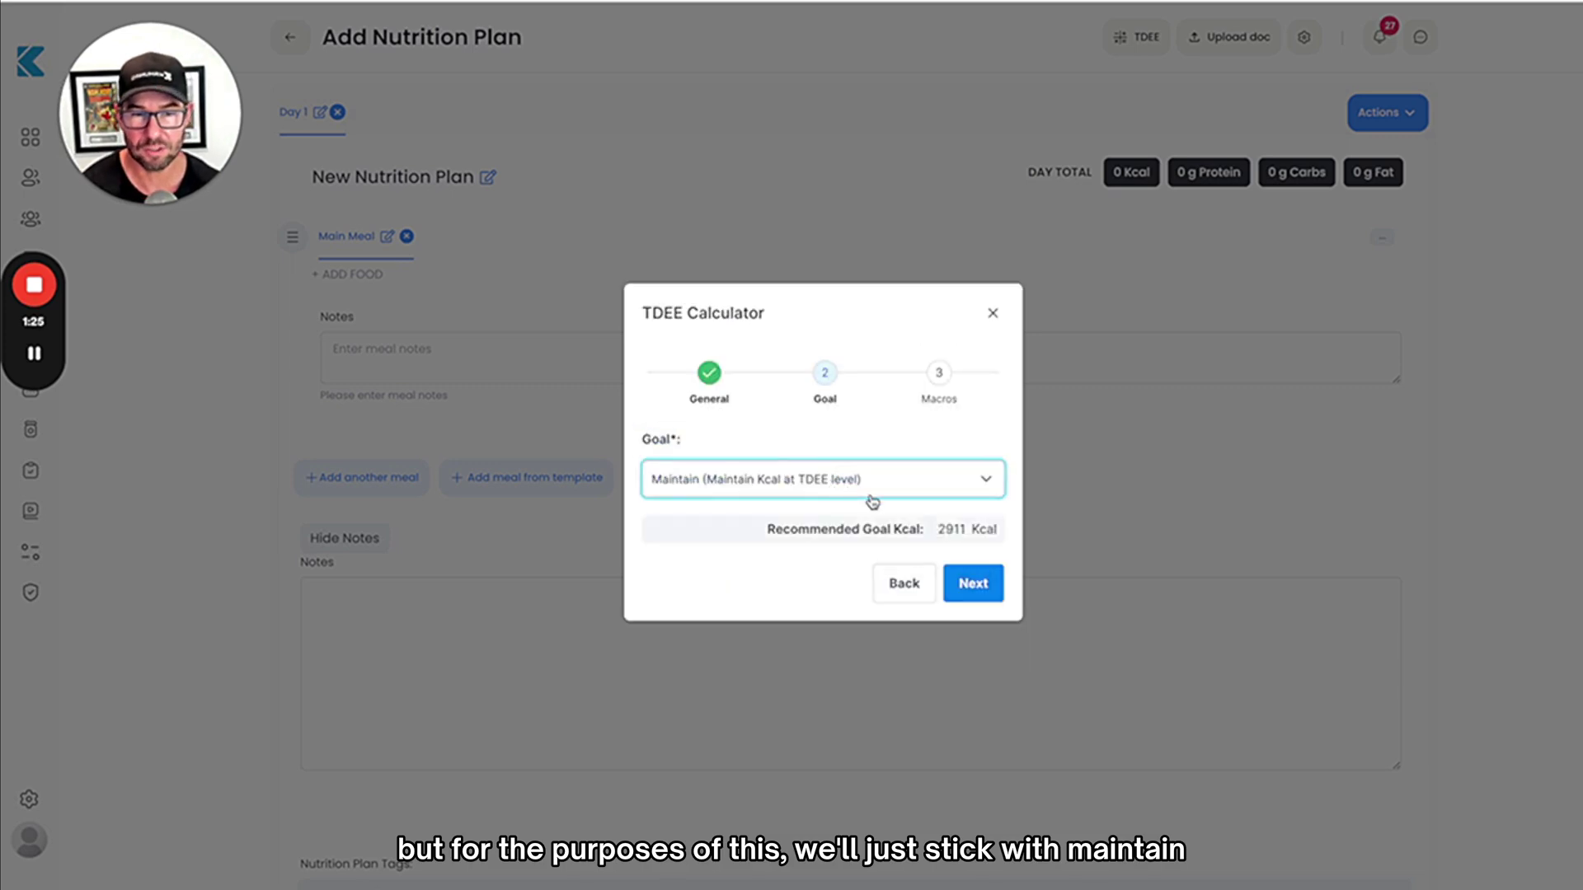
Step: On Macros keep Defined protein 1 g/lb and Balanced 40% carbs, then show the summary
{"action": "left_click", "coordinate": [973, 583]}
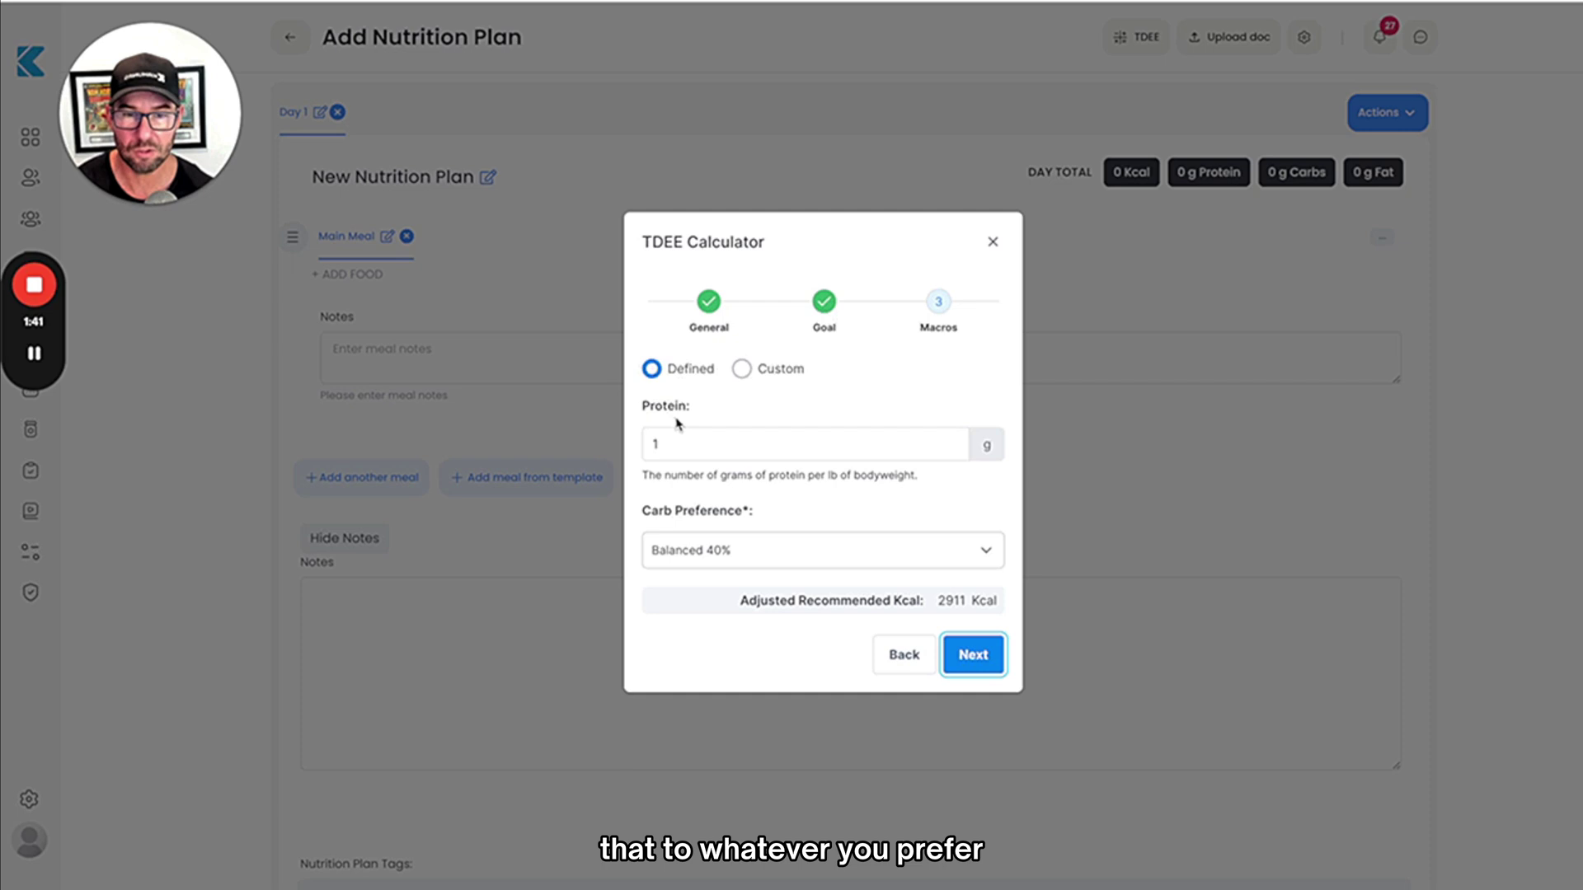
{"action": "left_click", "coordinate": [687, 446]}
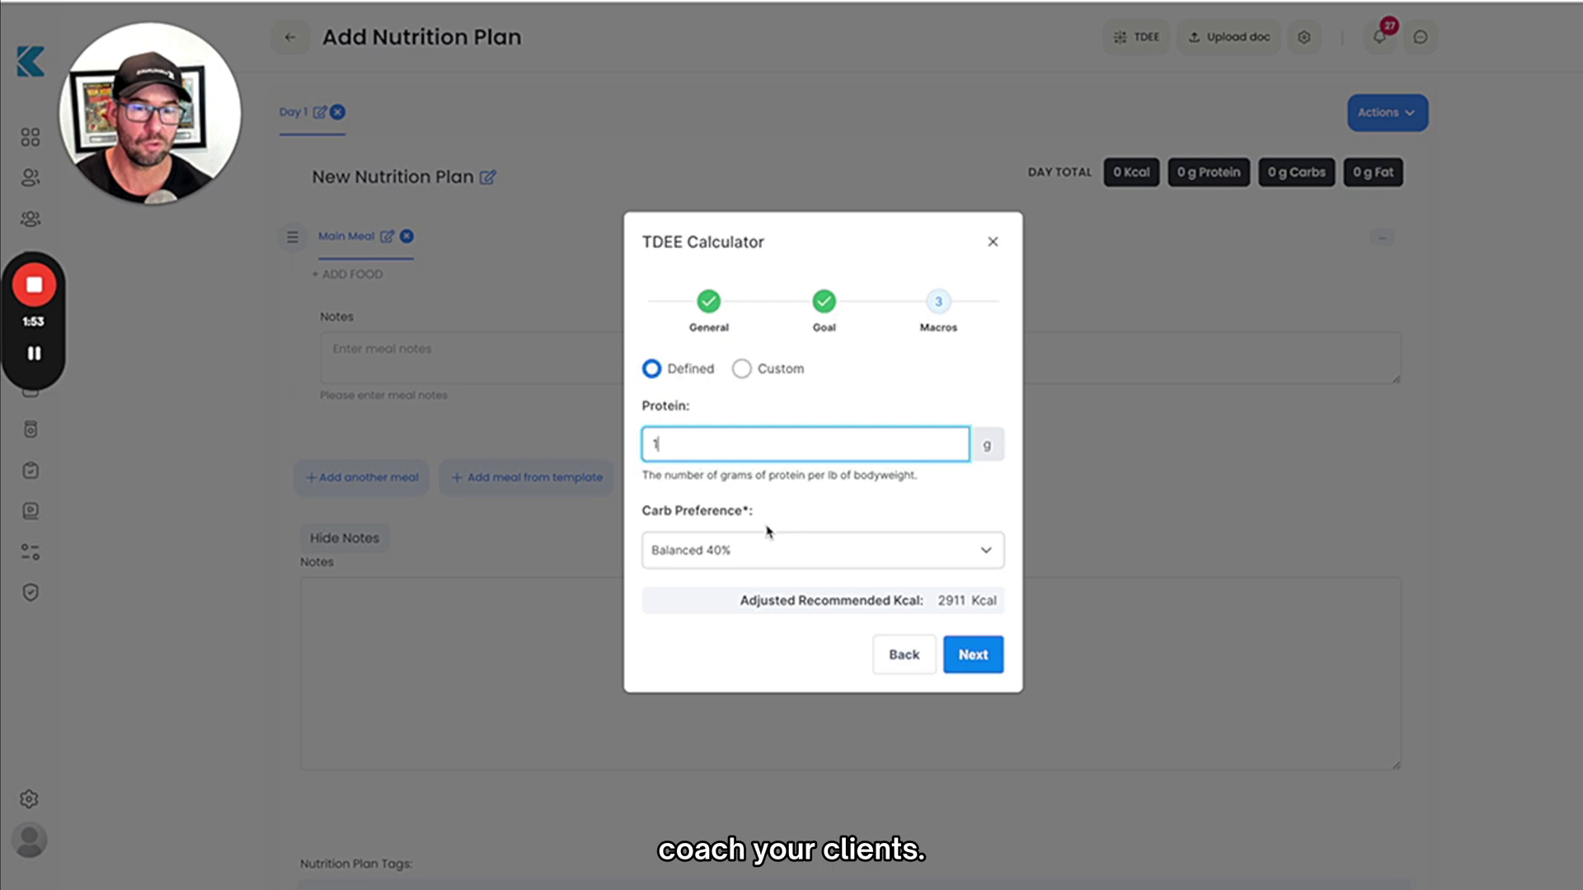
{"action": "left_click", "coordinate": [782, 560]}
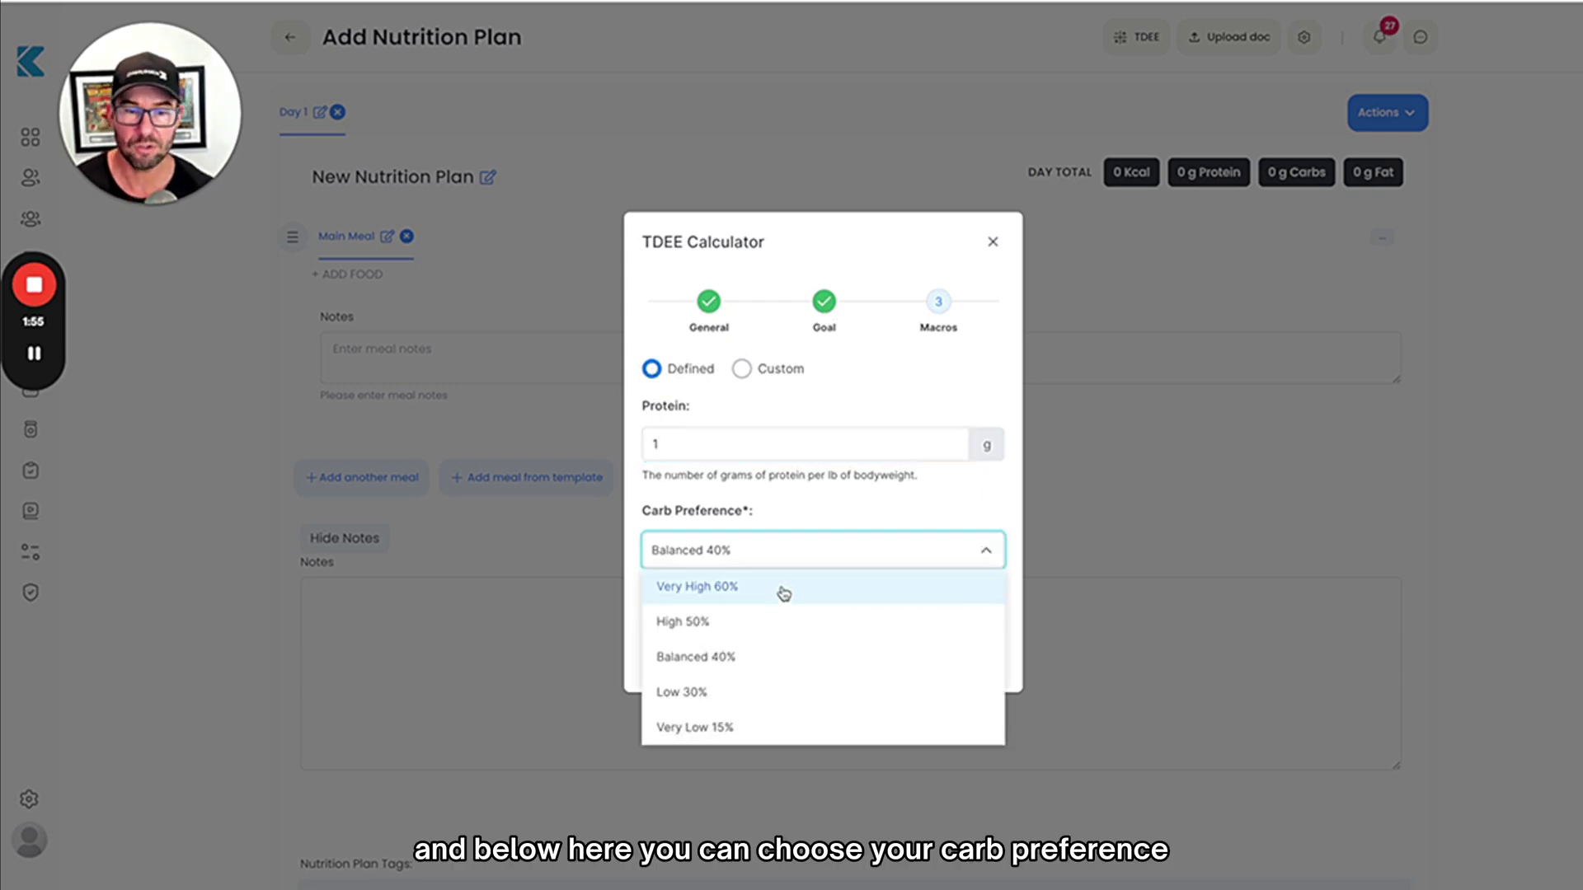
{"action": "scroll", "coordinate": [772, 681], "scroll_direction": "down", "scroll_amount": 1}
{"action": "scroll", "coordinate": [771, 679], "scroll_direction": "up", "scroll_amount": 1}
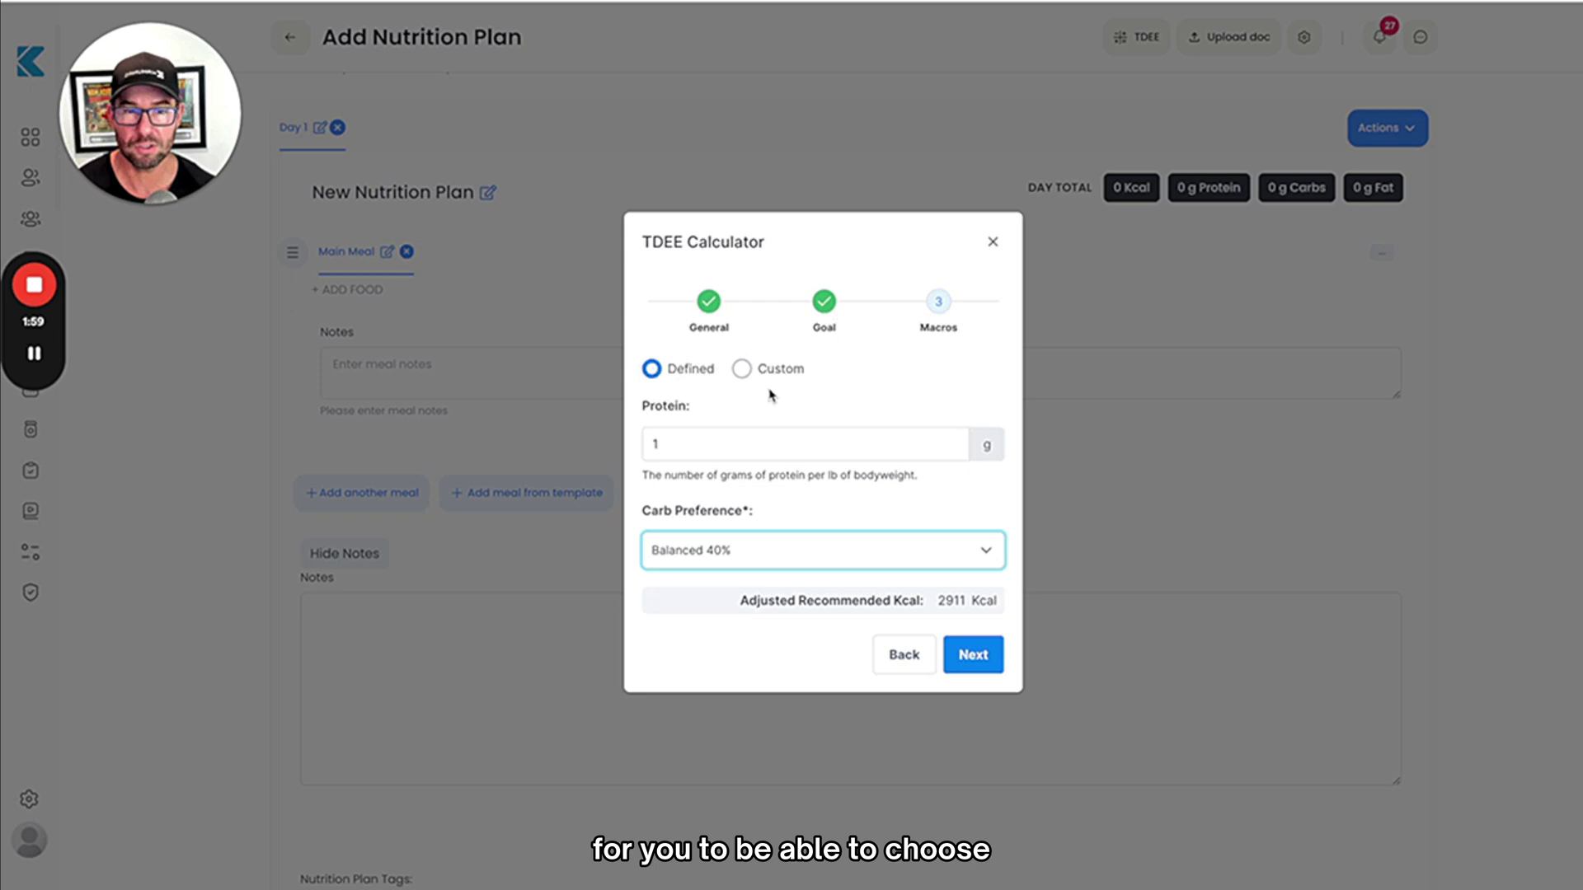
{"action": "left_click", "coordinate": [745, 372]}
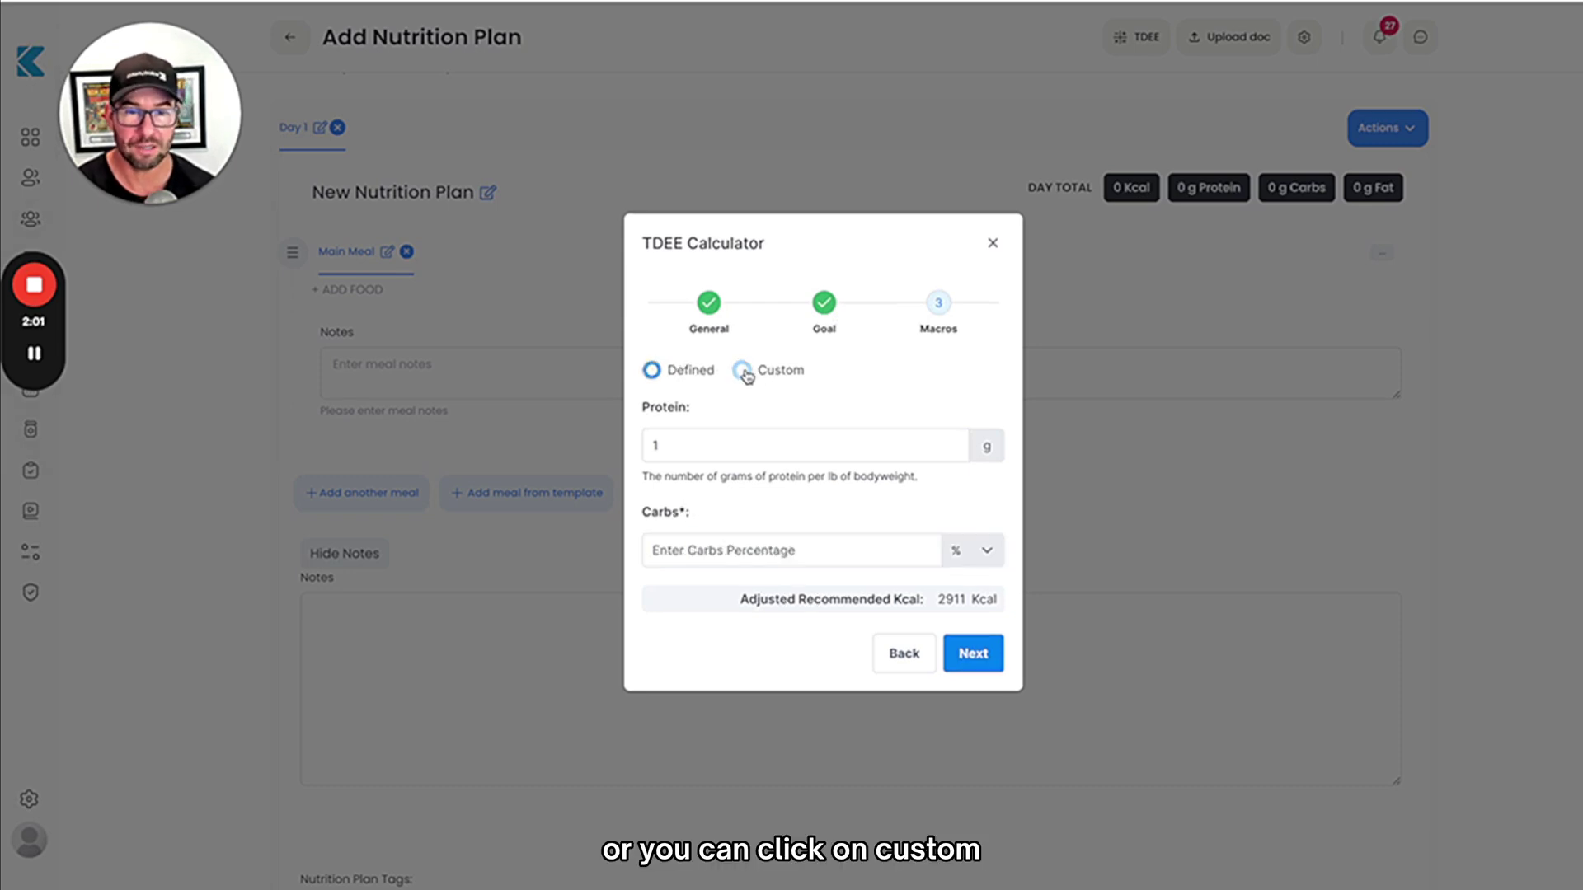
{"action": "left_click", "coordinate": [688, 372]}
{"action": "left_click", "coordinate": [783, 550]}
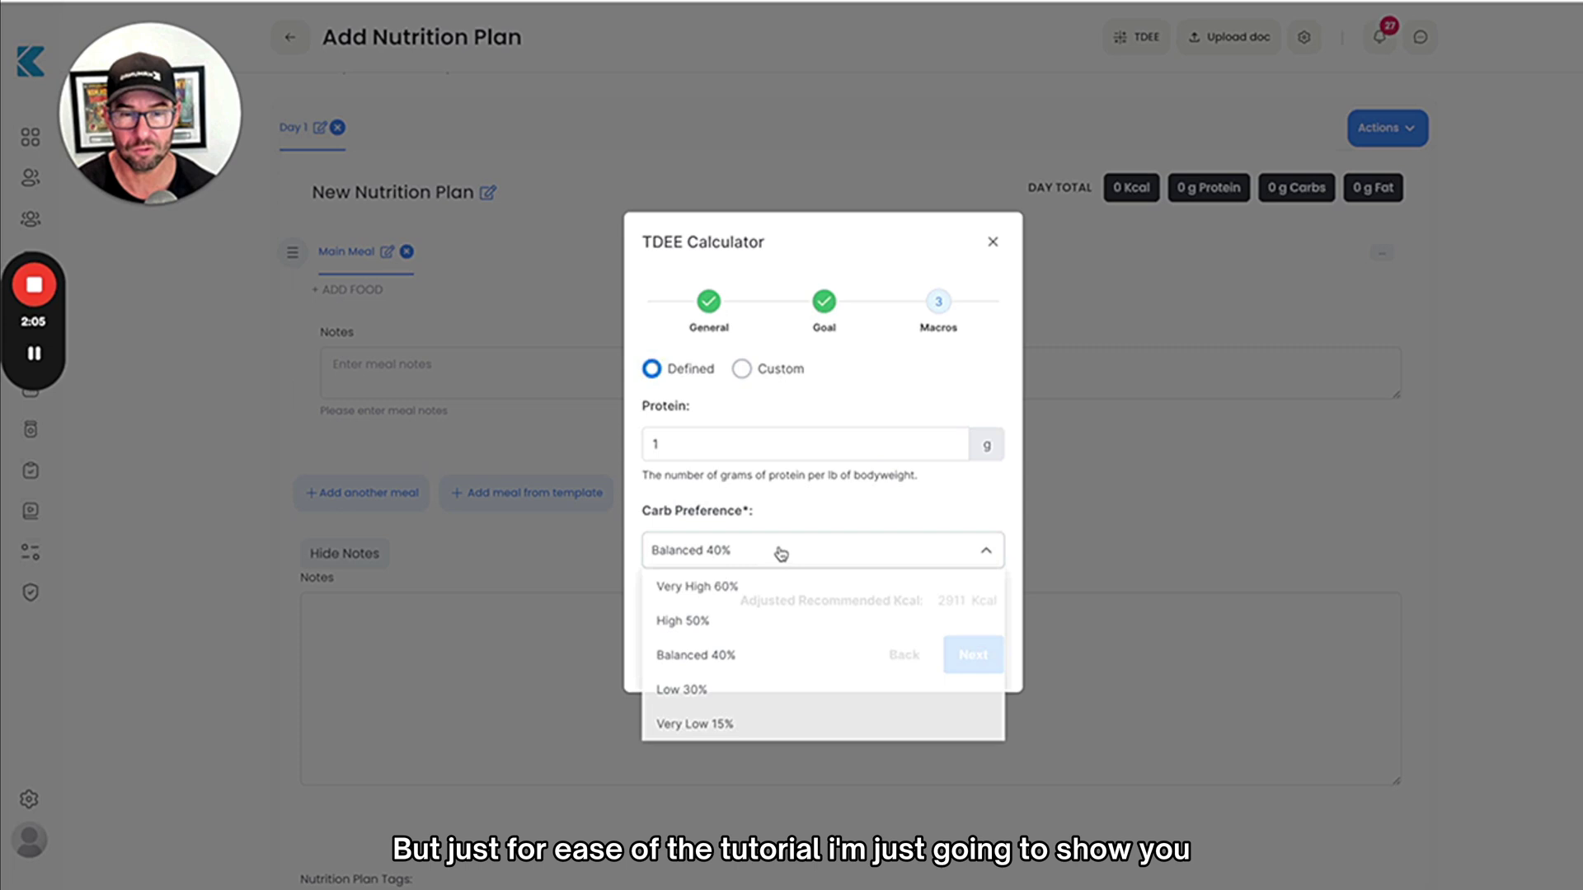
{"action": "left_click", "coordinate": [788, 555]}
{"action": "left_click", "coordinate": [979, 656]}
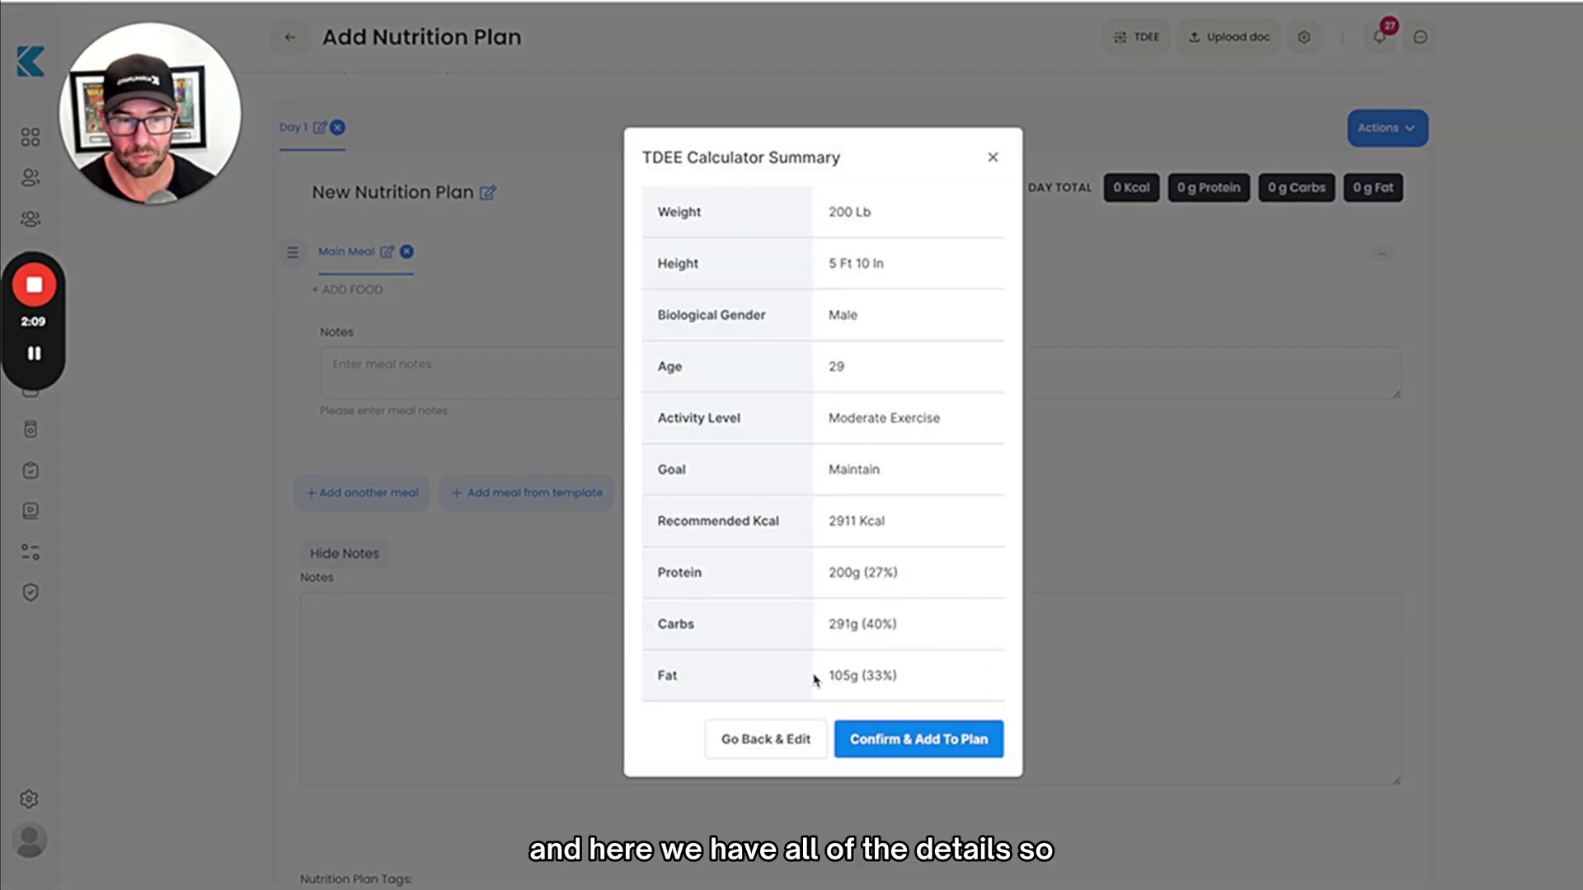
Step: Confirm and add the 2911 Kcal, 200 g protein, 291 g carbs, 105 g fat targets to Day 1
{"action": "left_click", "coordinate": [907, 741]}
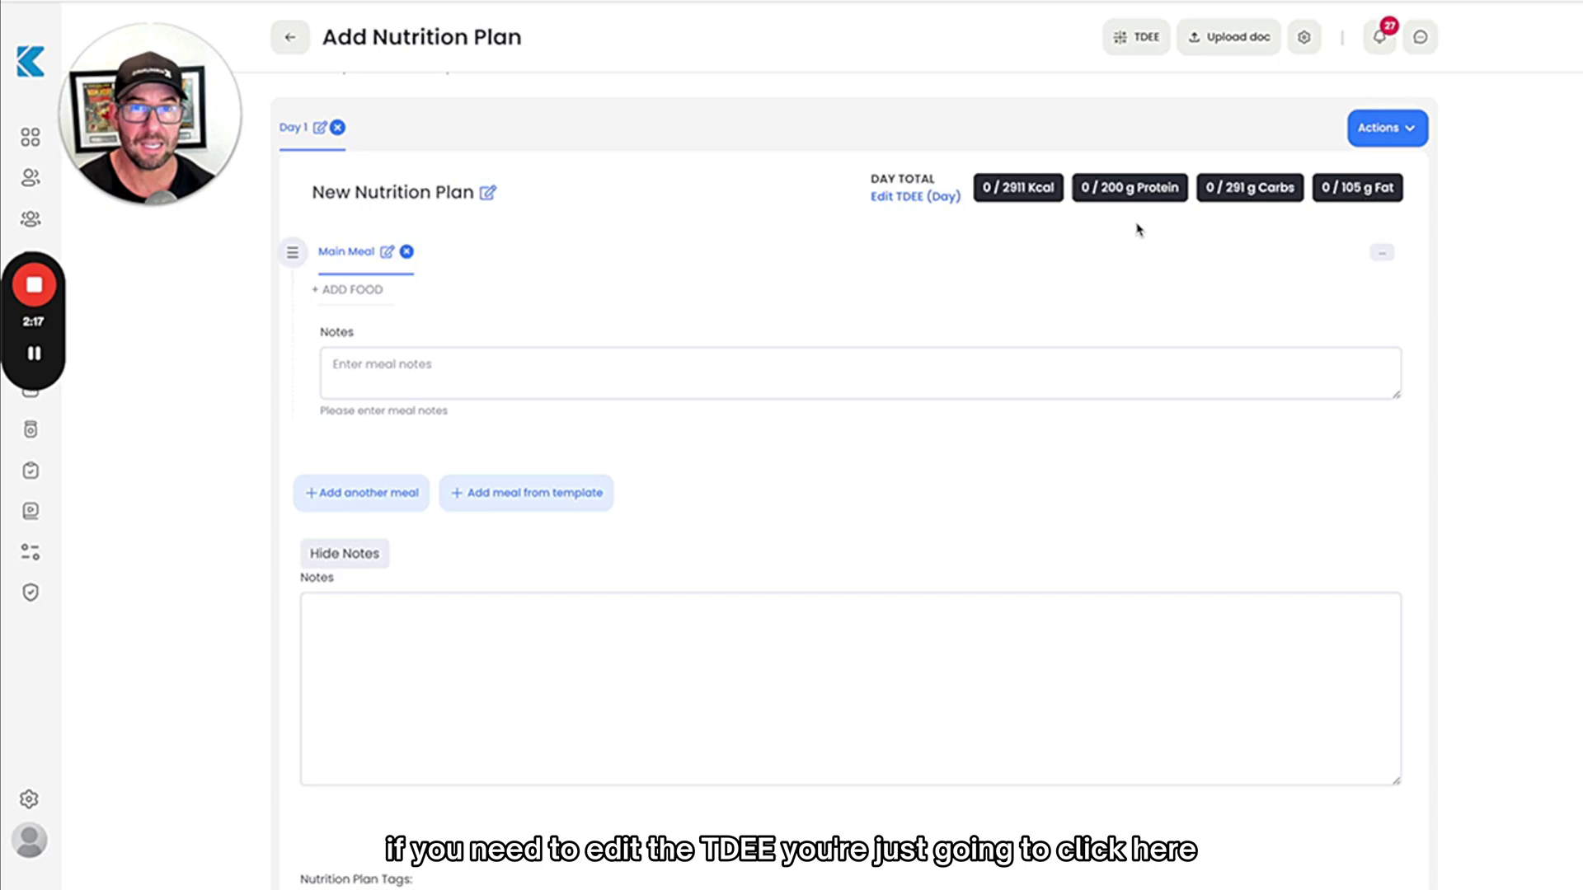
Step: Check the day's TDEE editor without changes, then show the day Actions list
{"action": "left_click", "coordinate": [906, 199]}
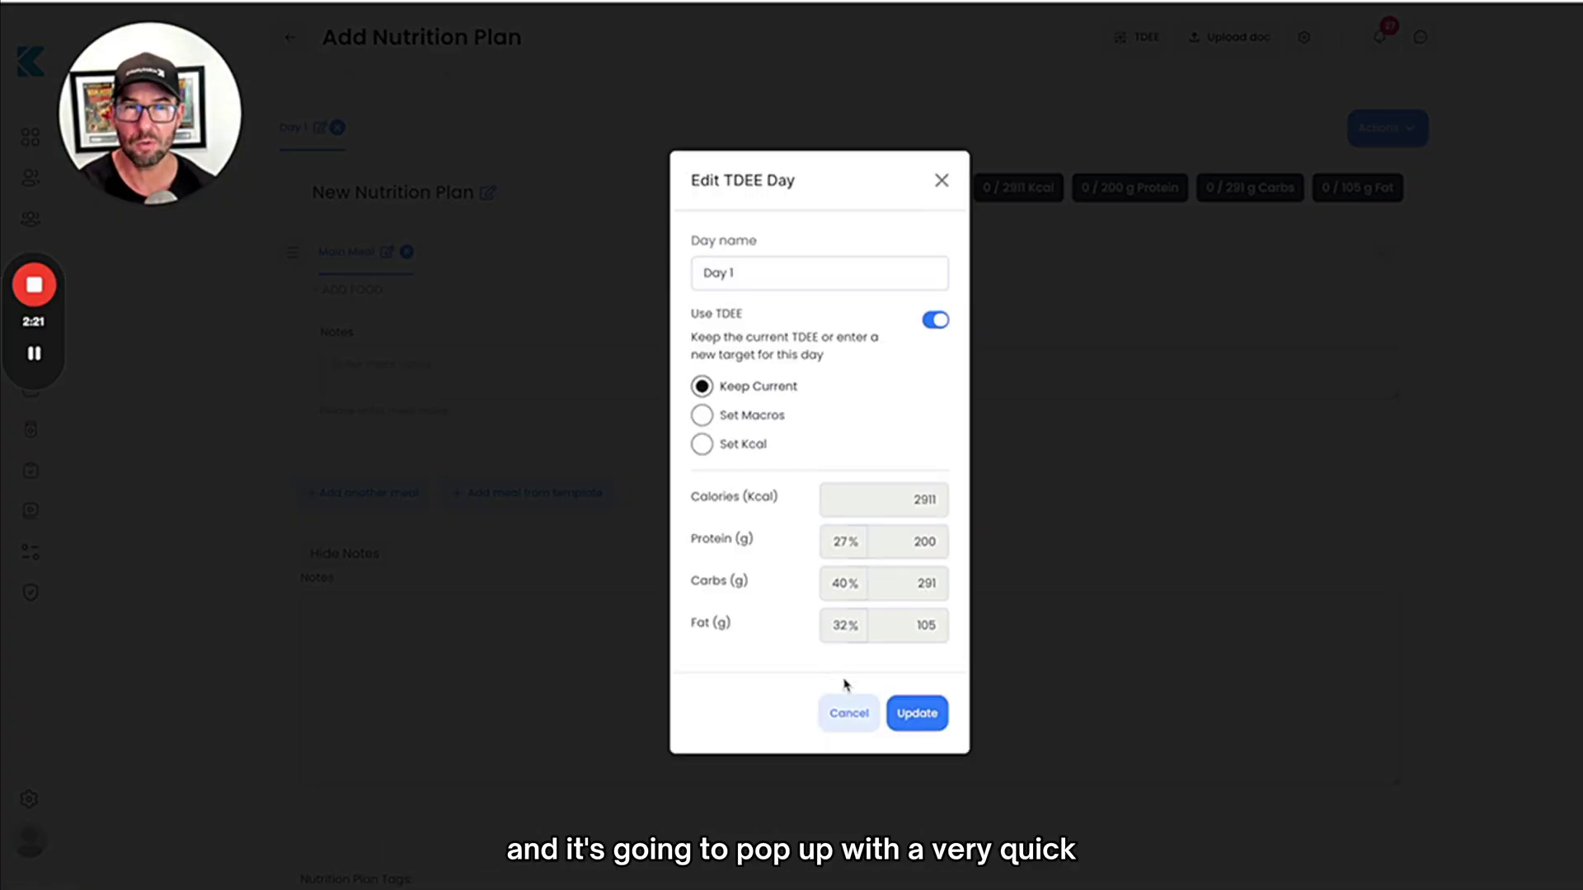
{"action": "left_click", "coordinate": [857, 715]}
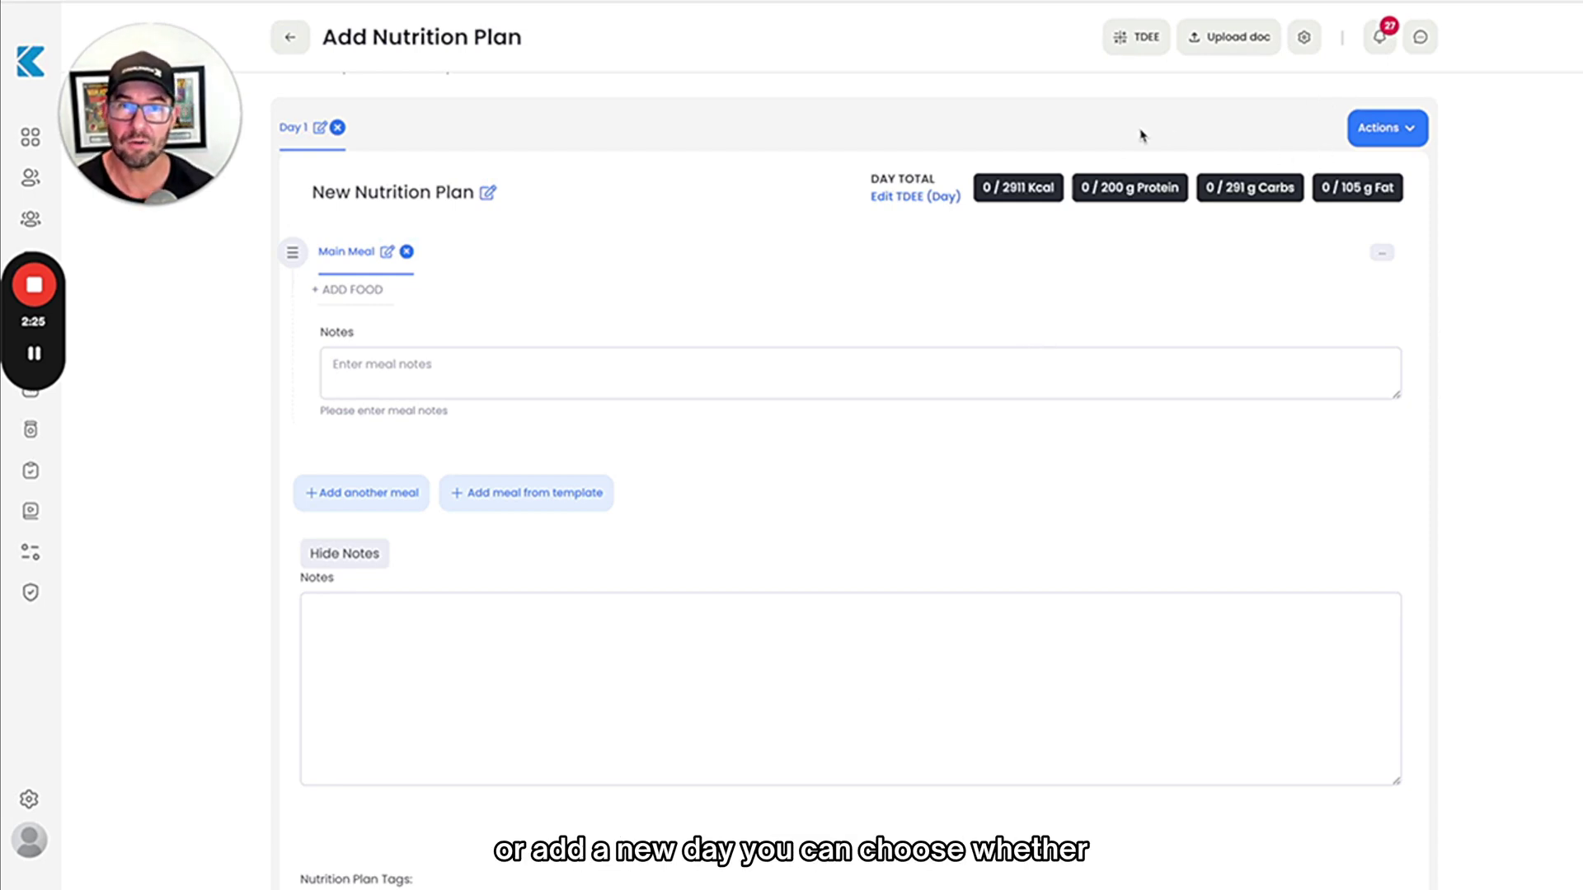
{"action": "left_click", "coordinate": [1389, 148]}
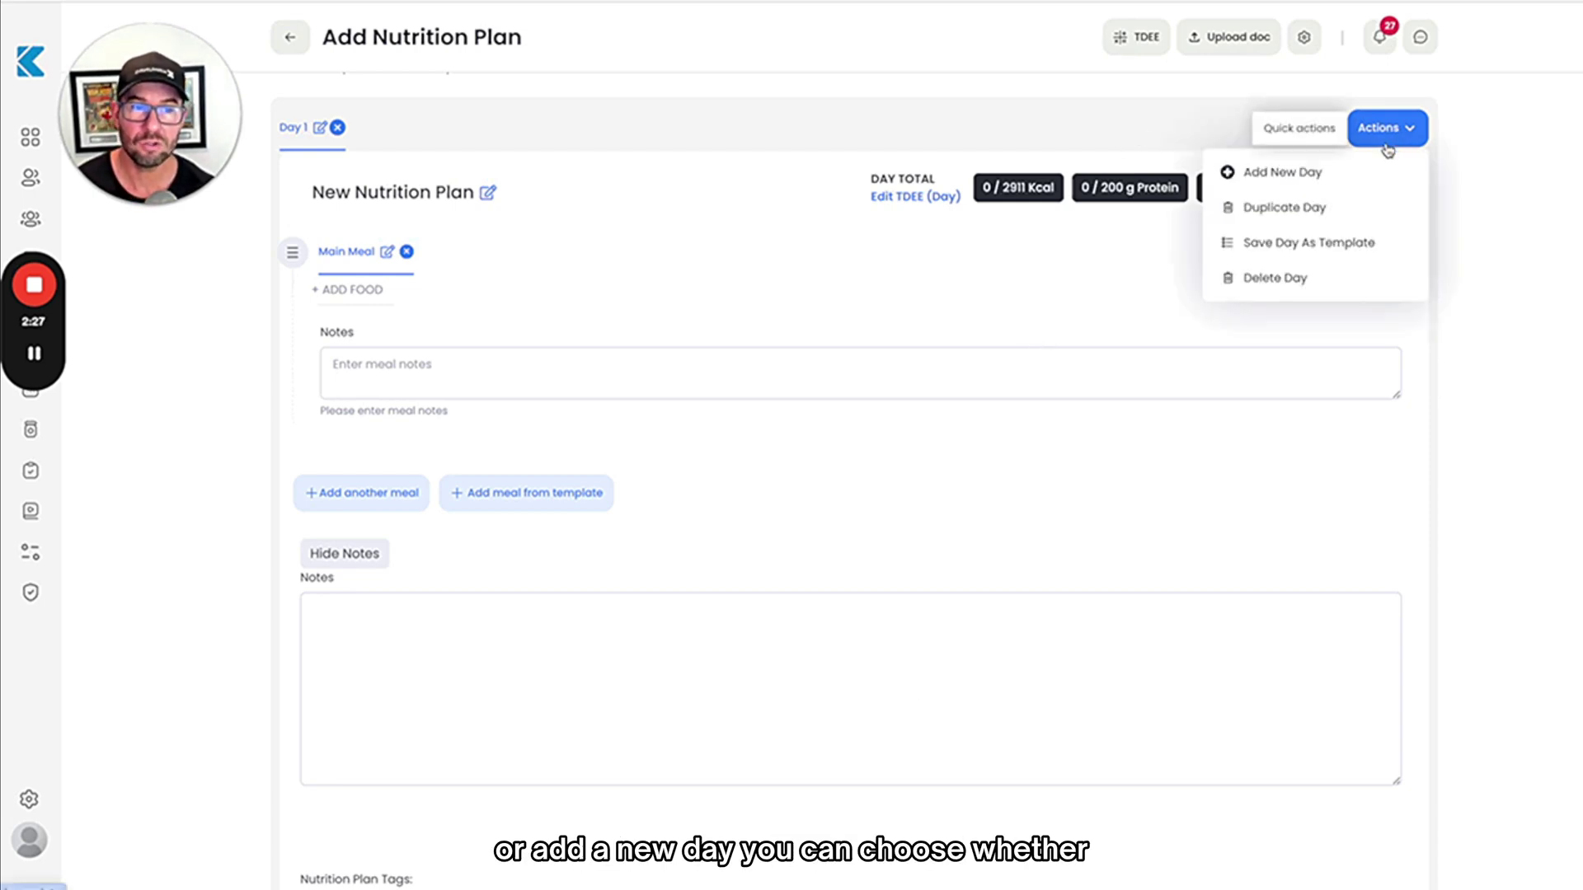
{"action": "left_click", "coordinate": [1308, 182]}
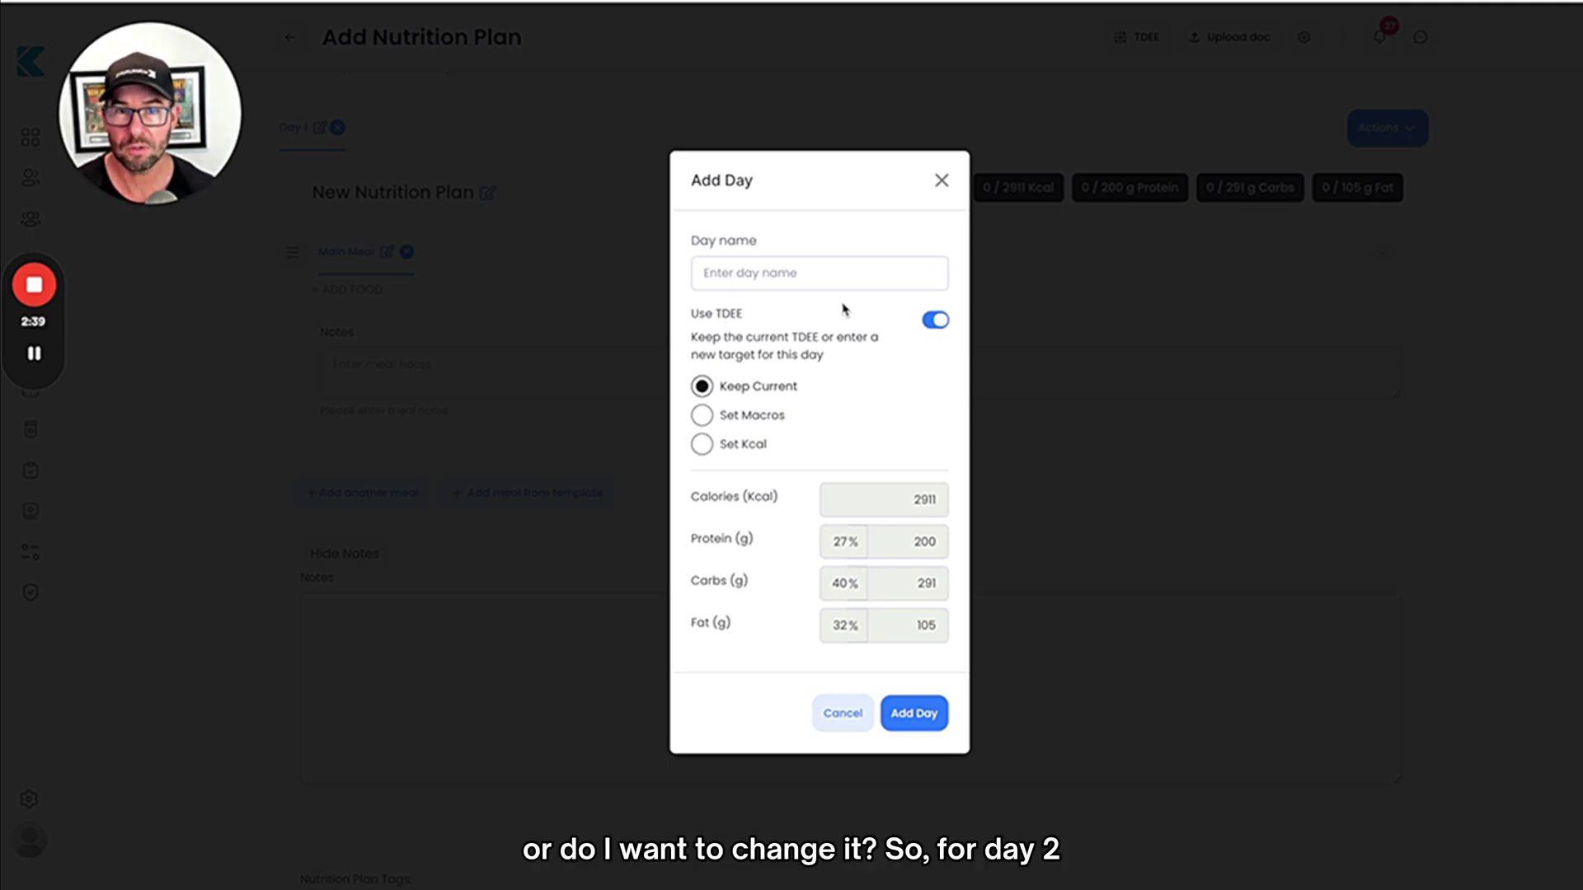
{"action": "left_click", "coordinate": [799, 274]}
{"action": "type", "text": "Rest"}
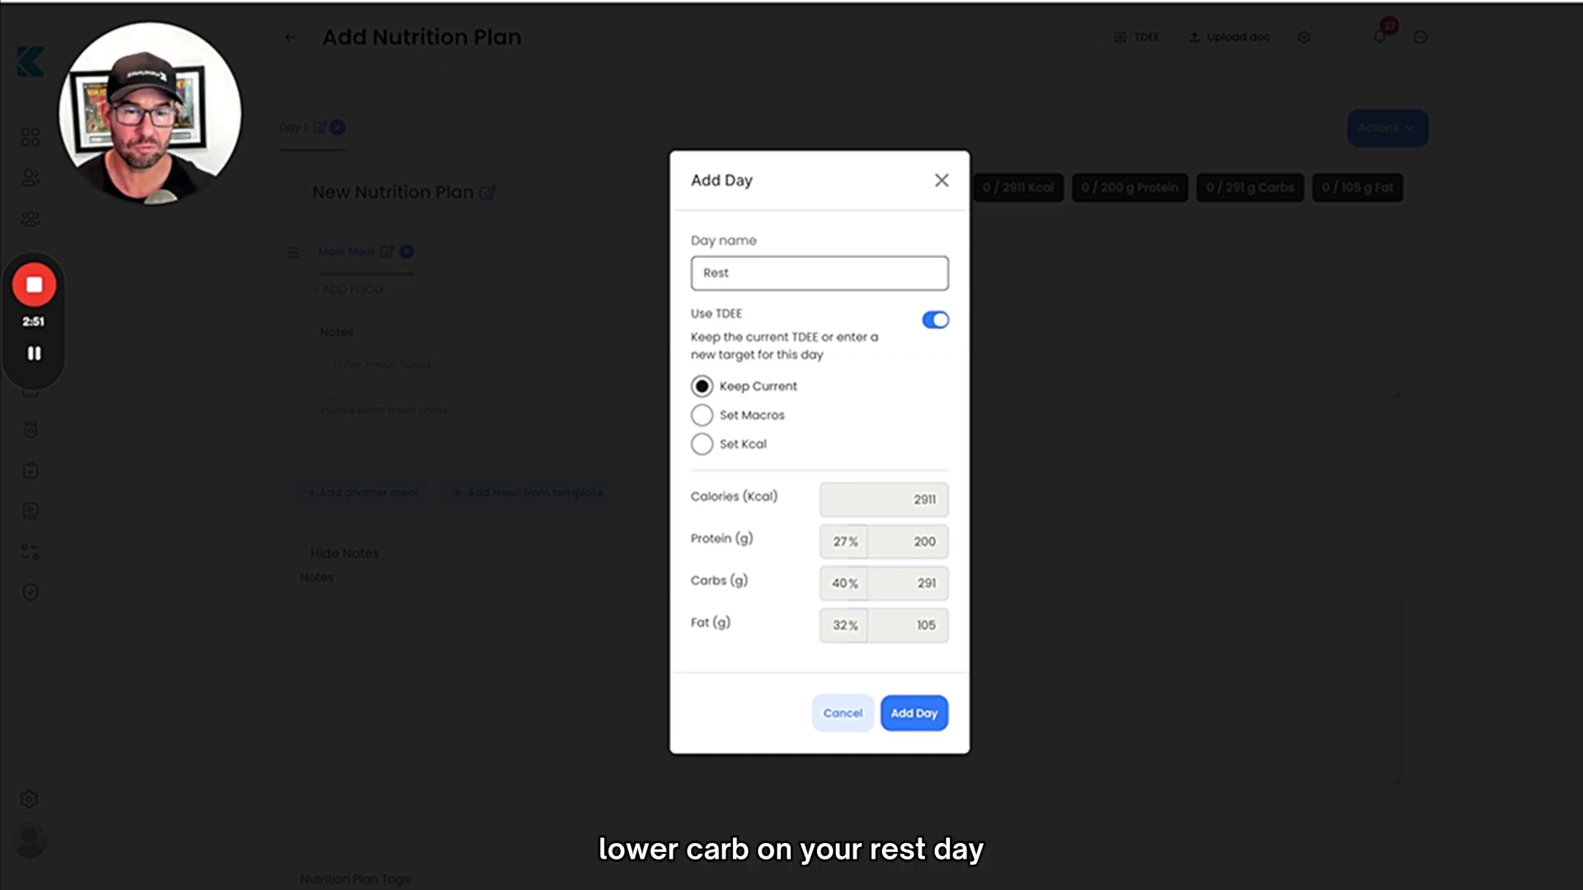
{"action": "left_click", "coordinate": [705, 447]}
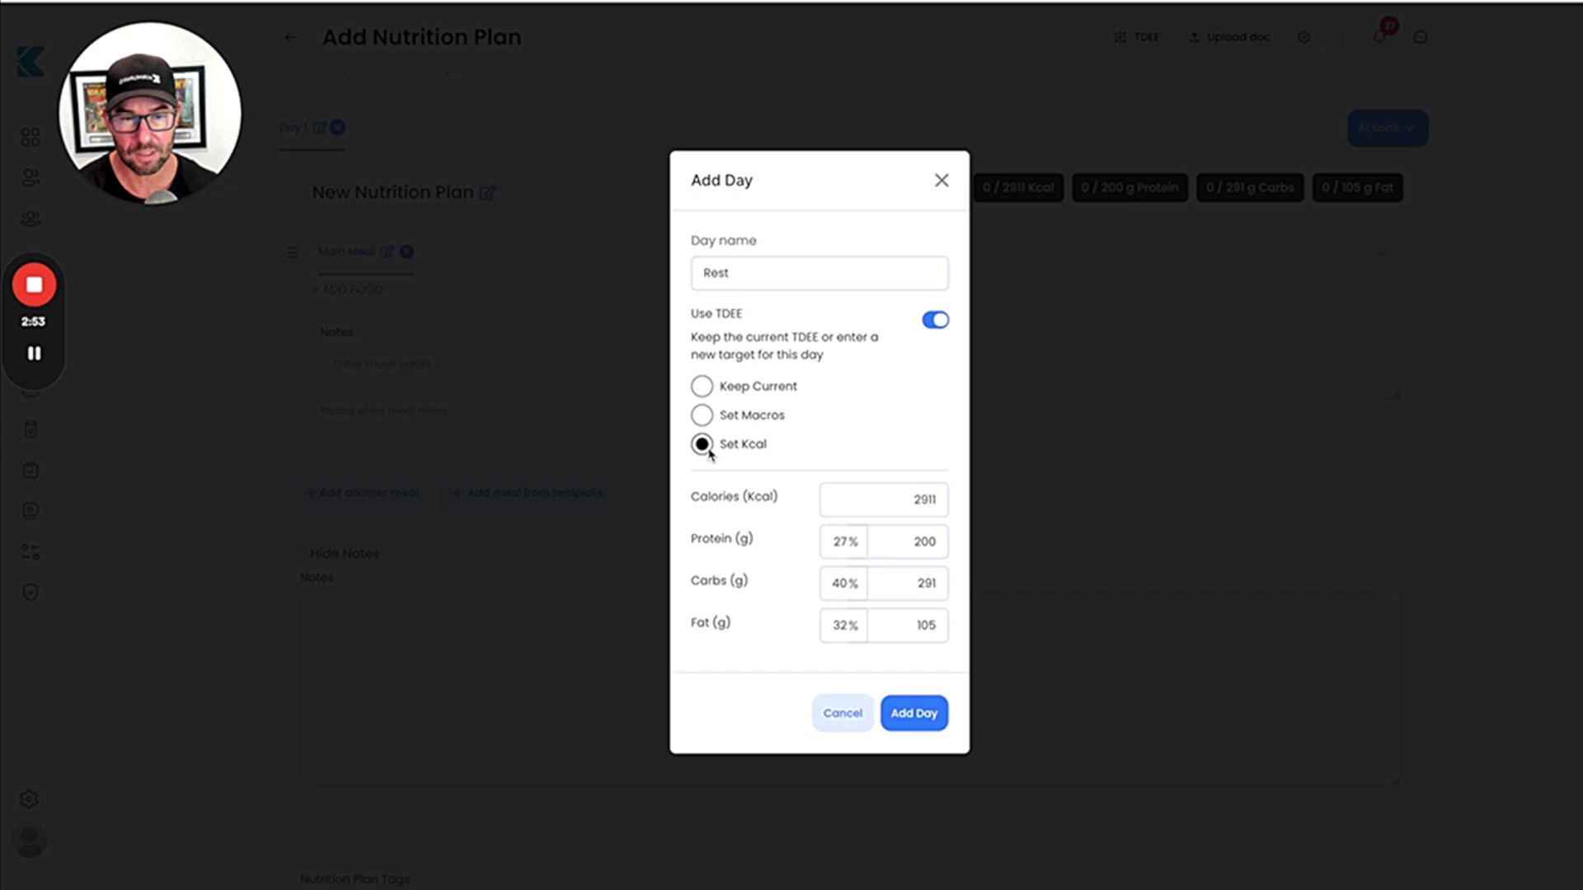
{"action": "double_click", "coordinate": [917, 499]}
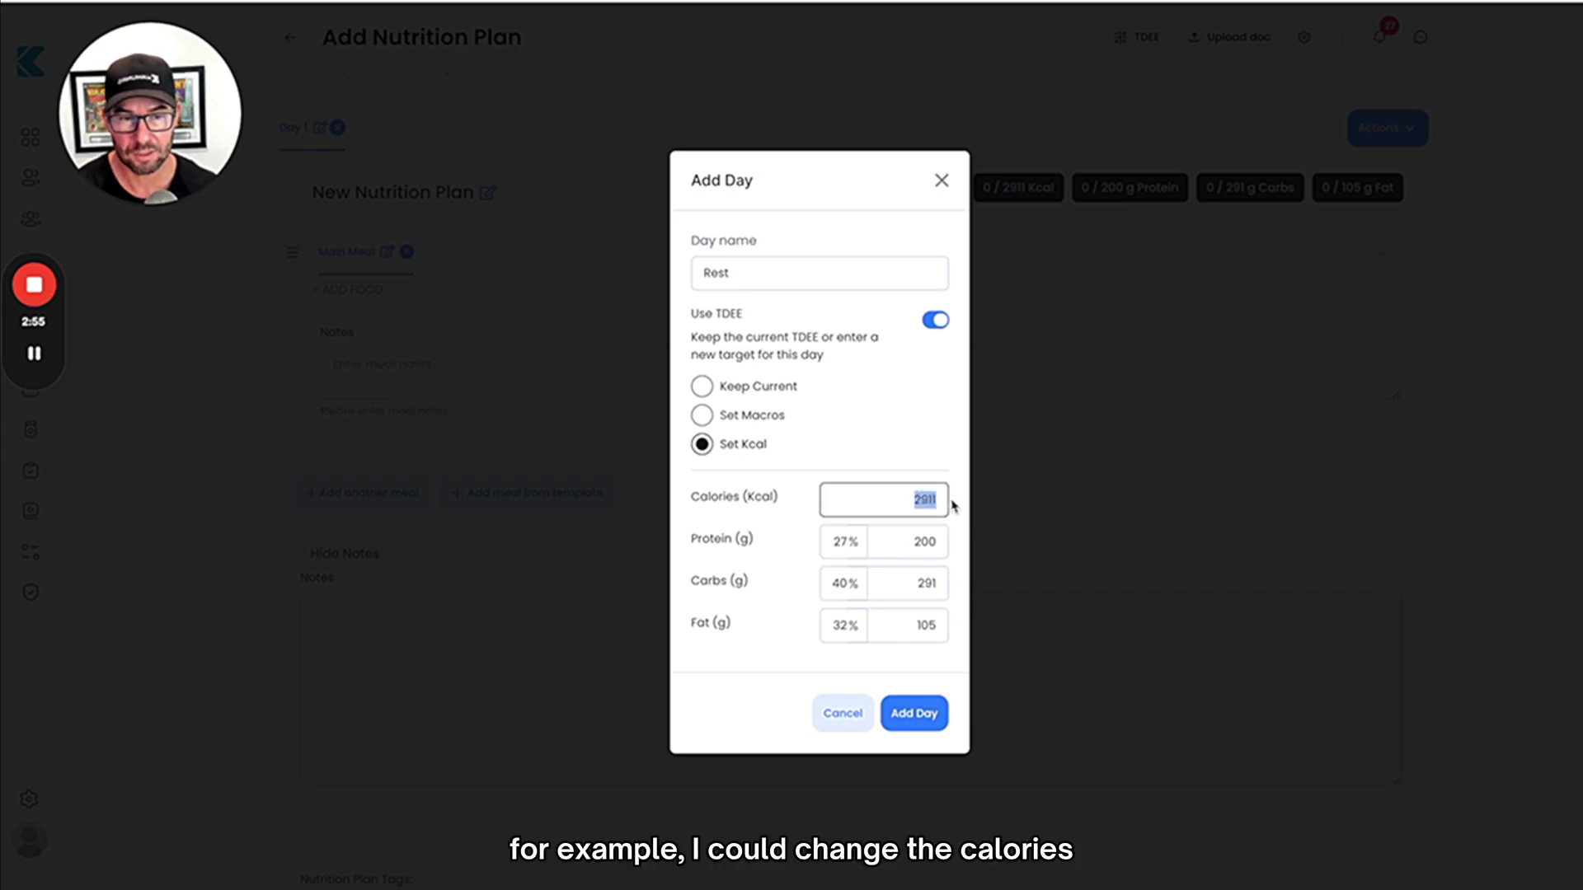
{"action": "type", "text": "2500"}
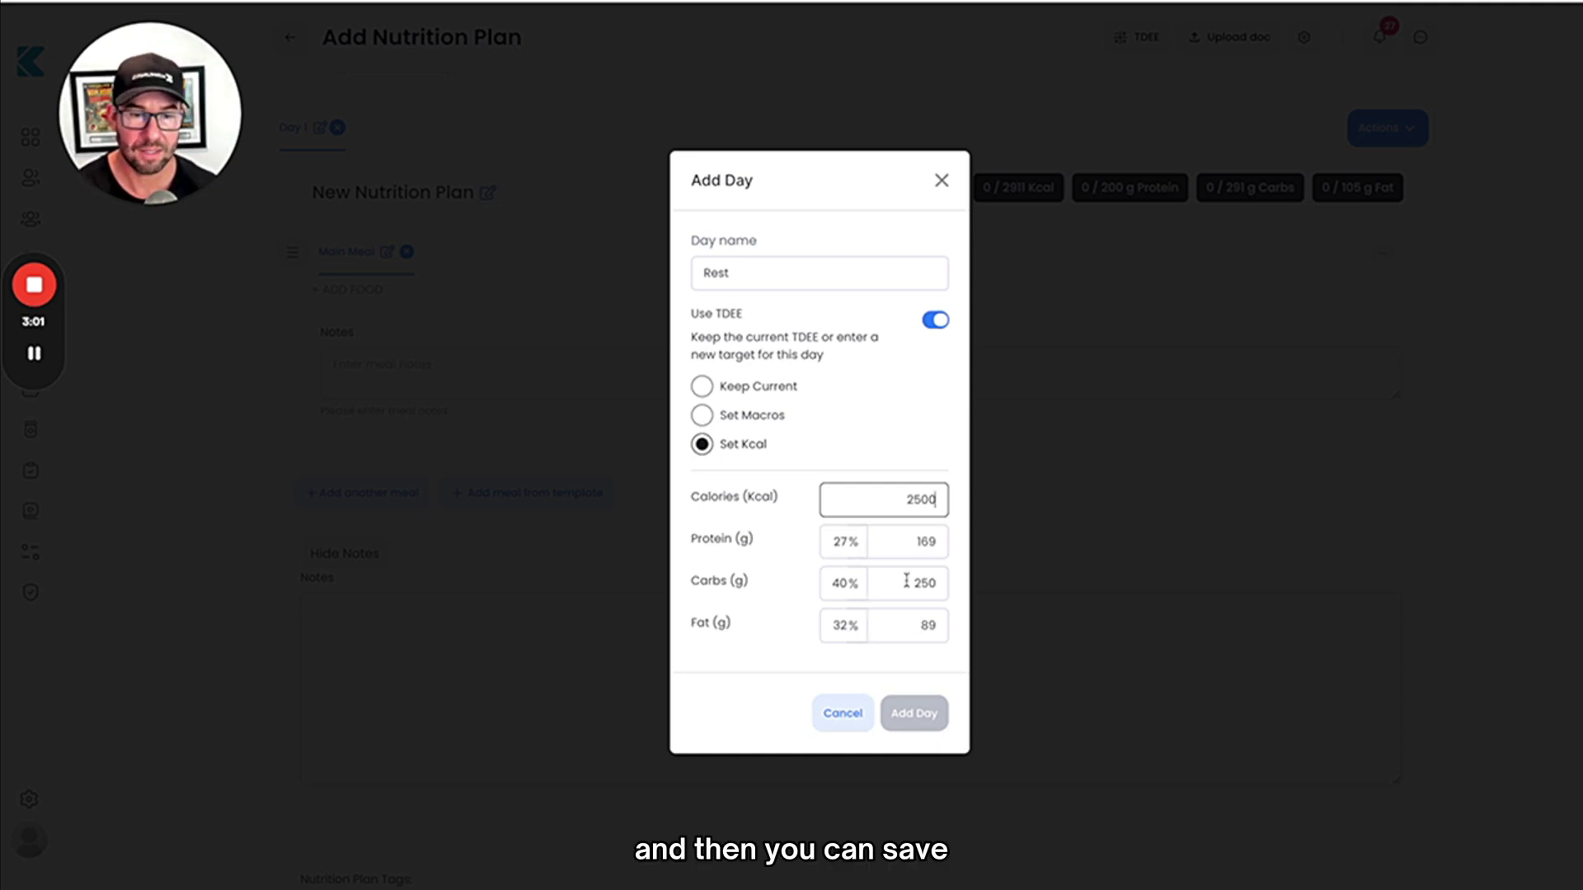
{"action": "left_click", "coordinate": [841, 712]}
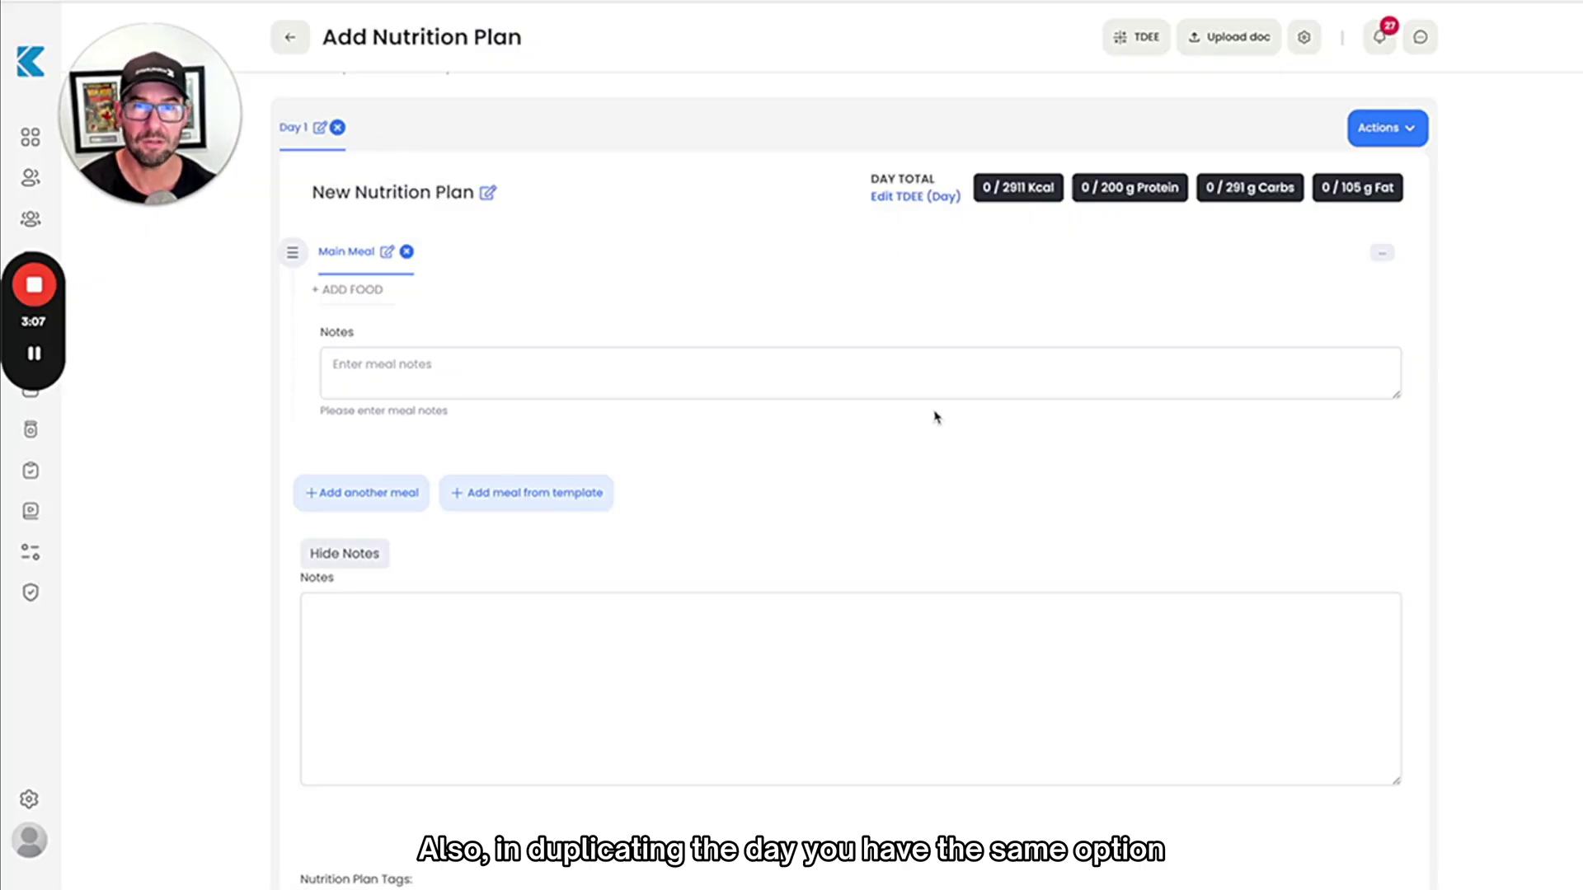